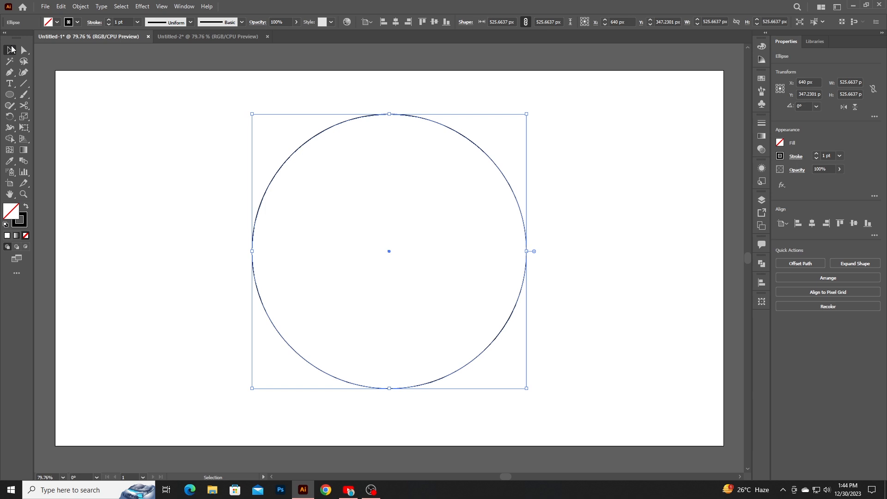
Step: Set the circle's stroke weight to 40 pt and apply the tapered triangular width profile
{"action": "left_click_drag", "start_coordinate": [110, 19], "coordinate": [109, 20]}
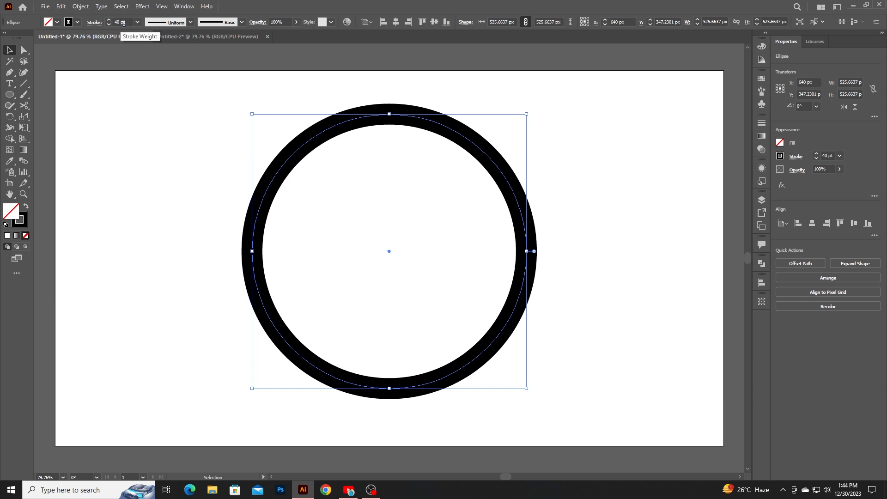
{"action": "left_click", "coordinate": [186, 24]}
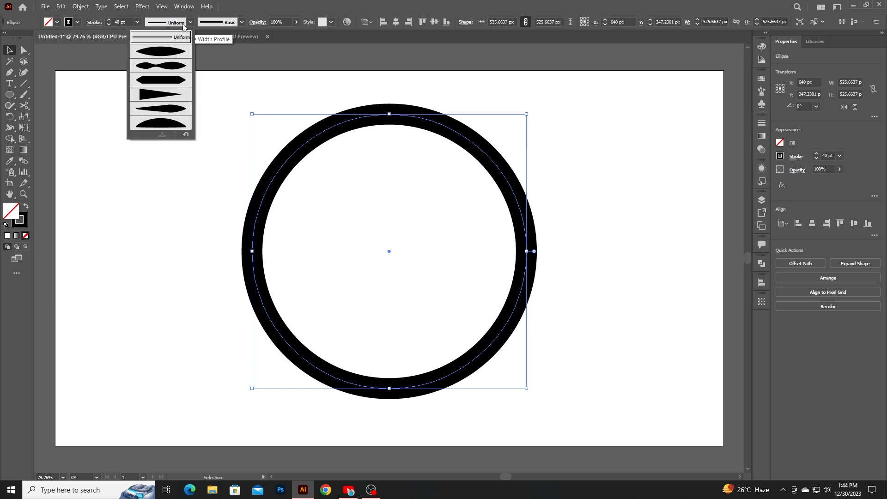
{"action": "left_click", "coordinate": [171, 97]}
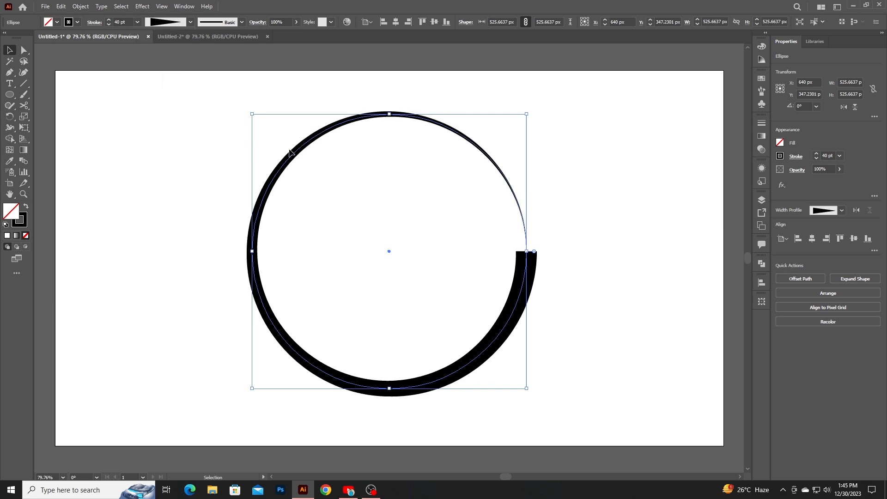
Step: Cut the circle with the Scissors tool at its left, bottom, top and right anchor points to make four arcs
{"action": "left_click", "coordinate": [26, 106]}
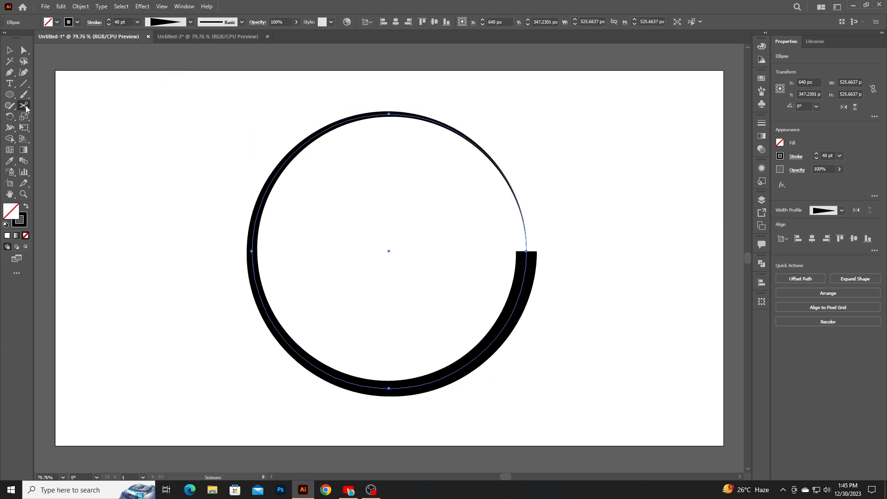
{"action": "left_click", "coordinate": [252, 251]}
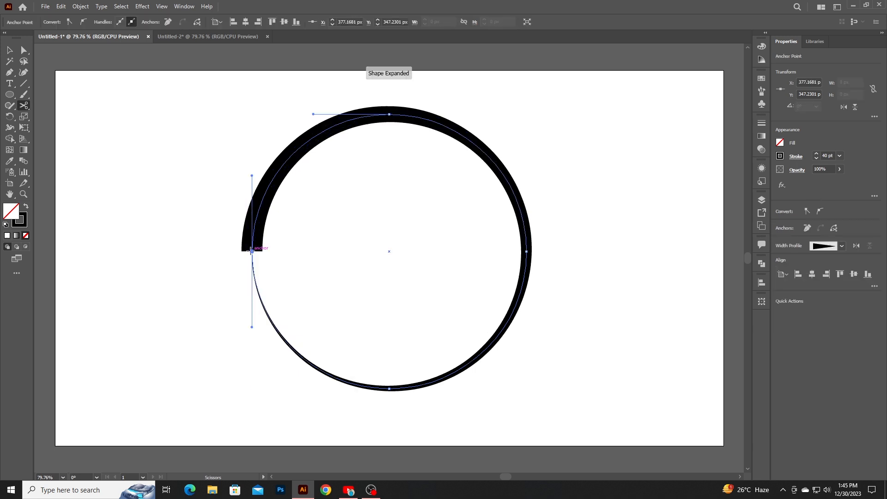
{"action": "left_click", "coordinate": [389, 388]}
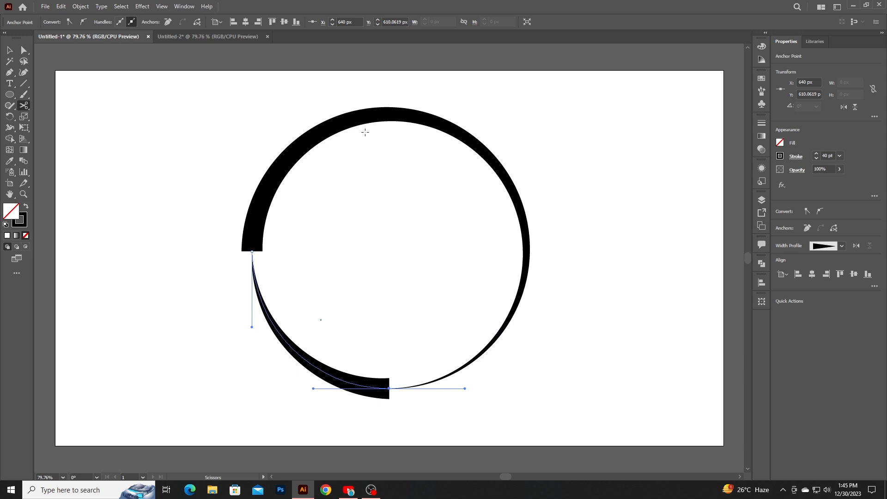
{"action": "key", "text": "v"}
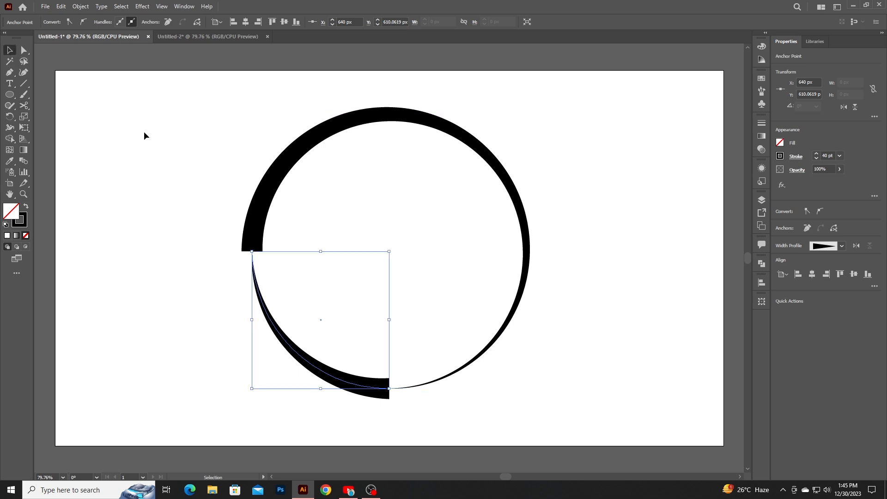
{"action": "left_click_drag", "start_coordinate": [145, 134], "coordinate": [466, 316]}
{"action": "left_click", "coordinate": [23, 105]}
{"action": "left_click", "coordinate": [388, 113]}
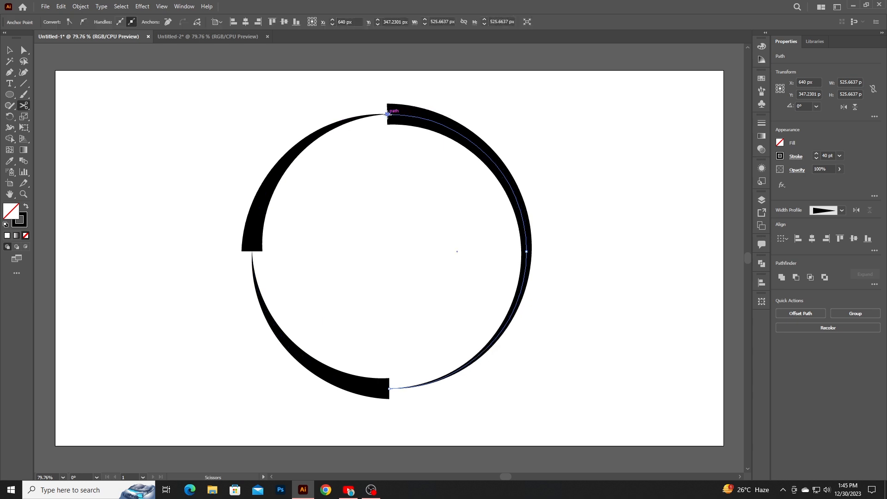
{"action": "left_click", "coordinate": [526, 251]}
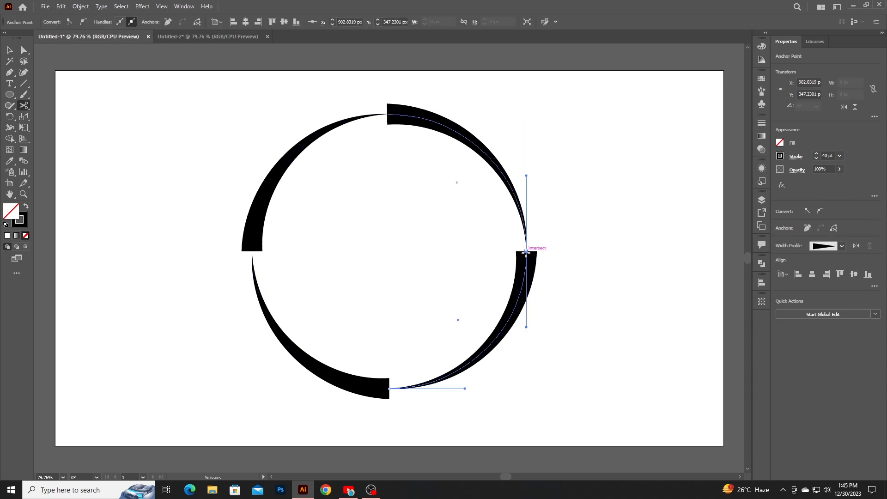
{"action": "left_click", "coordinate": [10, 50]}
{"action": "left_click", "coordinate": [183, 258]}
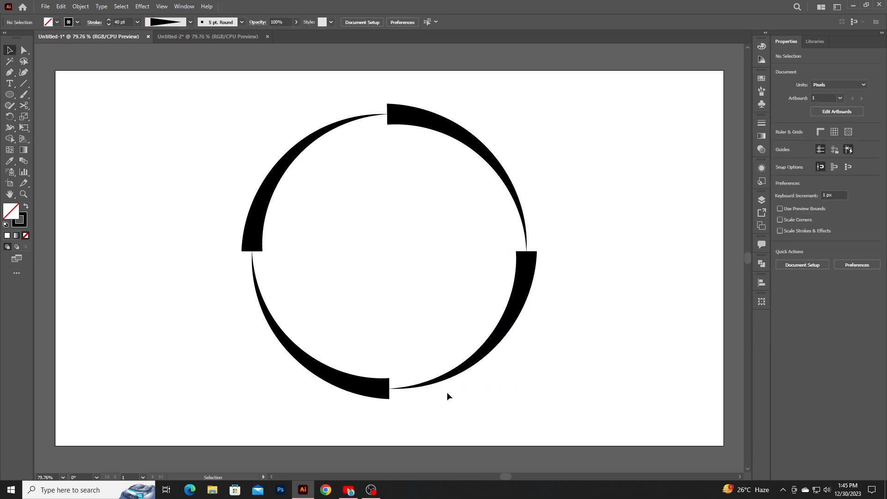
Step: Colour the strokes of the upper-left and lower-right arcs CMYK Magenta
{"action": "left_click", "coordinate": [255, 203]}
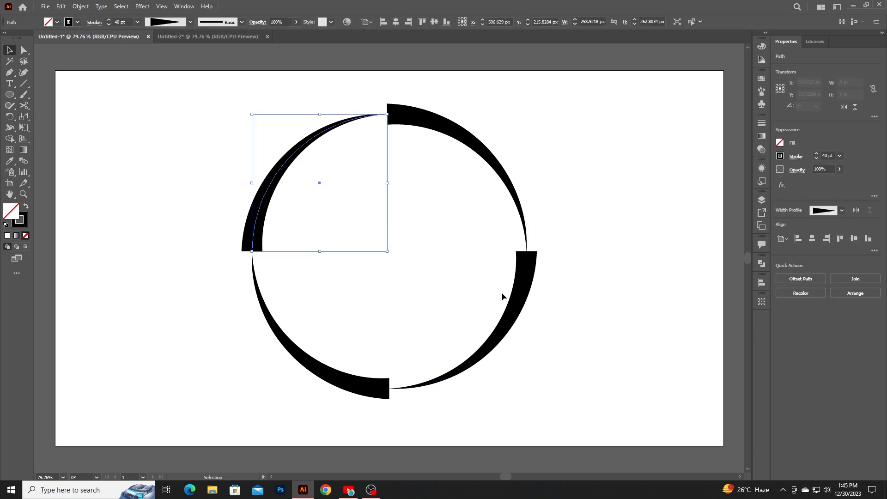
{"action": "left_click", "coordinate": [507, 325], "text": "shift"}
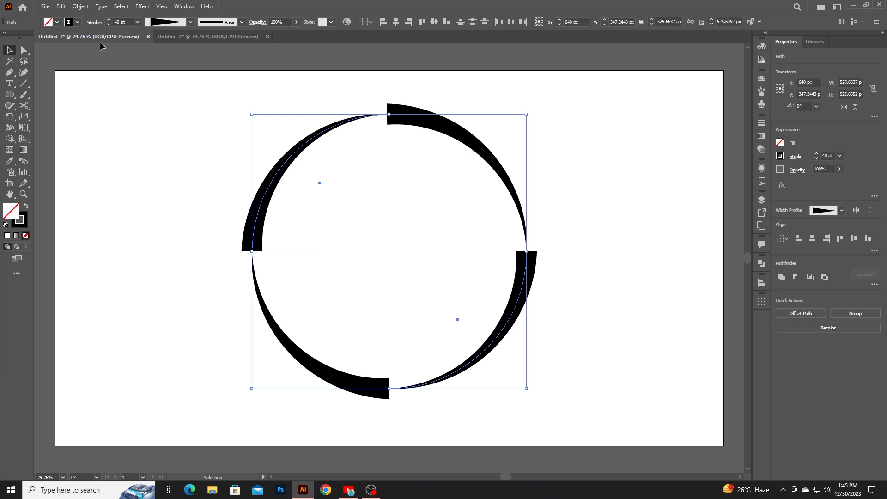
{"action": "left_click", "coordinate": [77, 22]}
{"action": "left_click", "coordinate": [64, 37]}
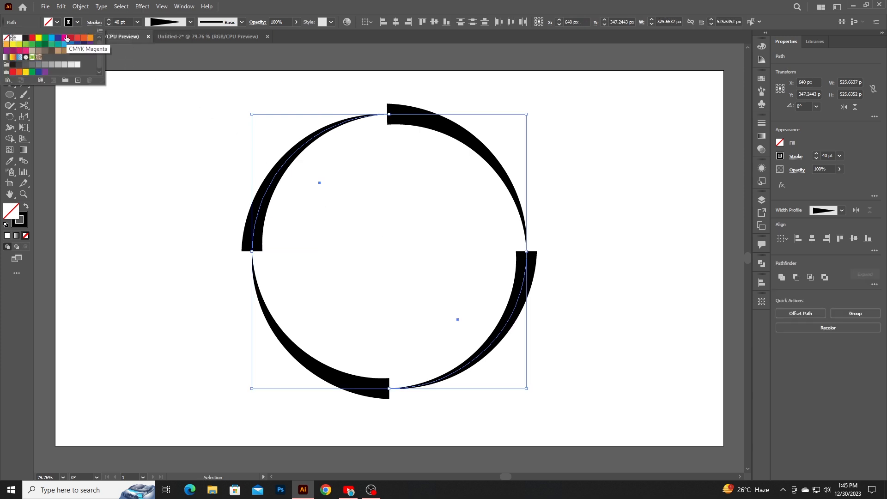
{"action": "left_click", "coordinate": [207, 308]}
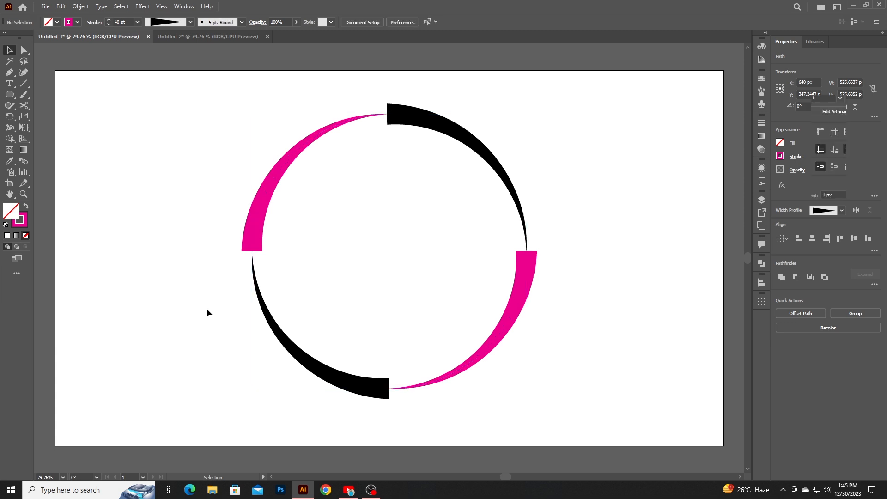
Step: Colour the strokes of the lower-left and upper-right arcs cyan blue
{"action": "left_click", "coordinate": [299, 340]}
{"action": "left_click", "coordinate": [434, 124], "text": "shift"}
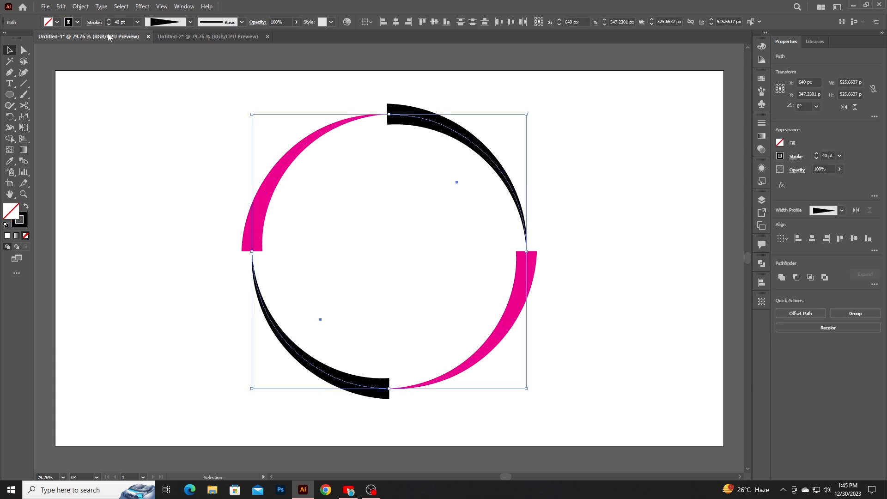
{"action": "left_click", "coordinate": [78, 22]}
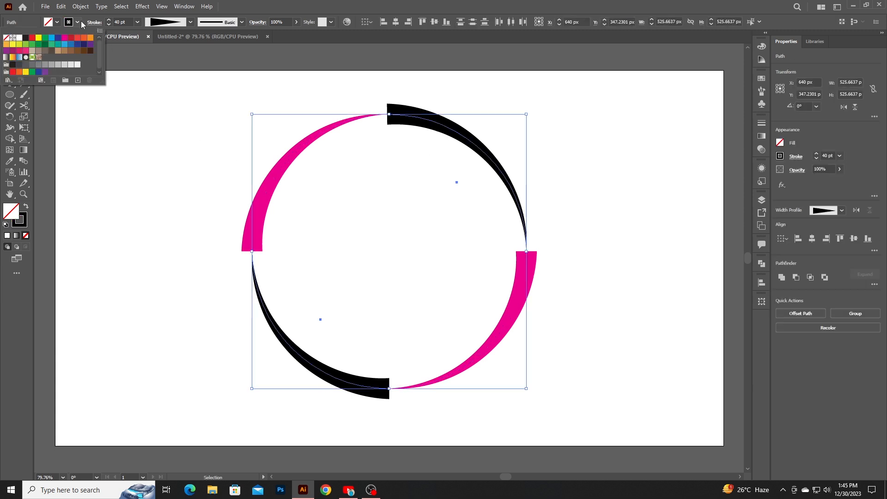
{"action": "left_click", "coordinate": [51, 38]}
{"action": "left_click", "coordinate": [159, 188]}
Step: Give all four arcs round caps and a dashed stroke with a 0 pt dash and 45 pt gap, and group them
{"action": "left_click_drag", "start_coordinate": [169, 128], "coordinate": [540, 353]}
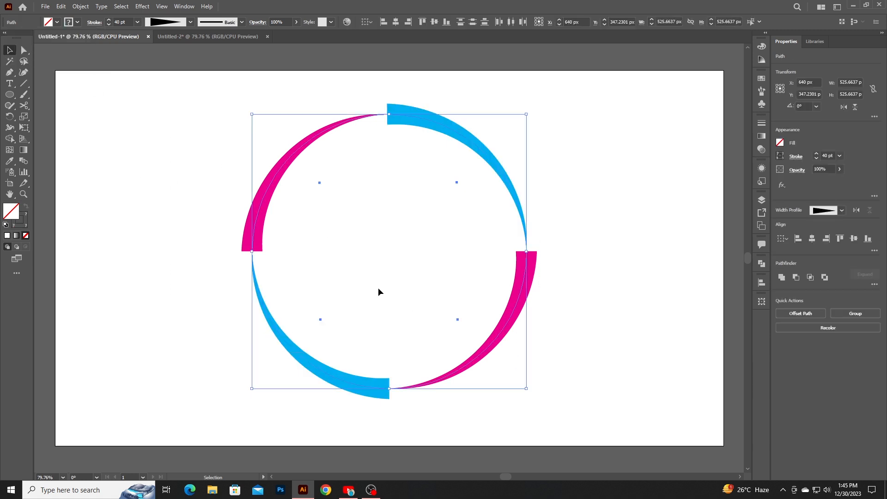
{"action": "left_click", "coordinate": [94, 22]}
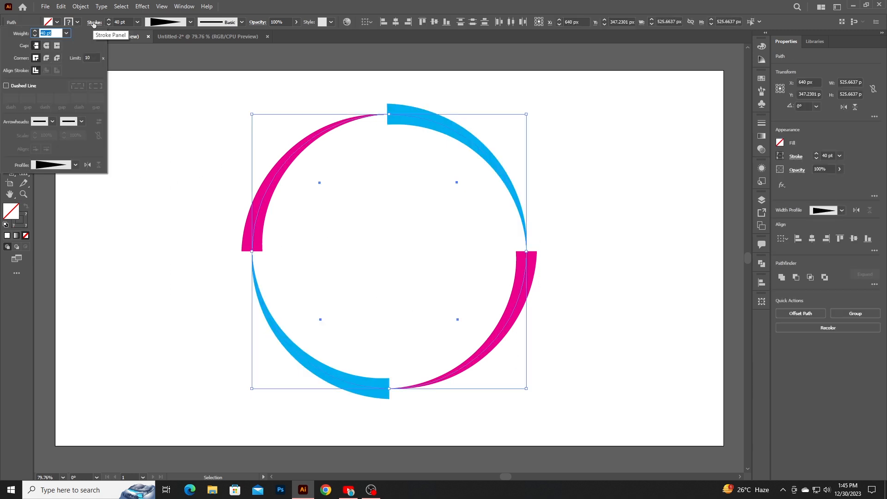
{"action": "left_click", "coordinate": [46, 46]}
{"action": "left_click", "coordinate": [29, 85]}
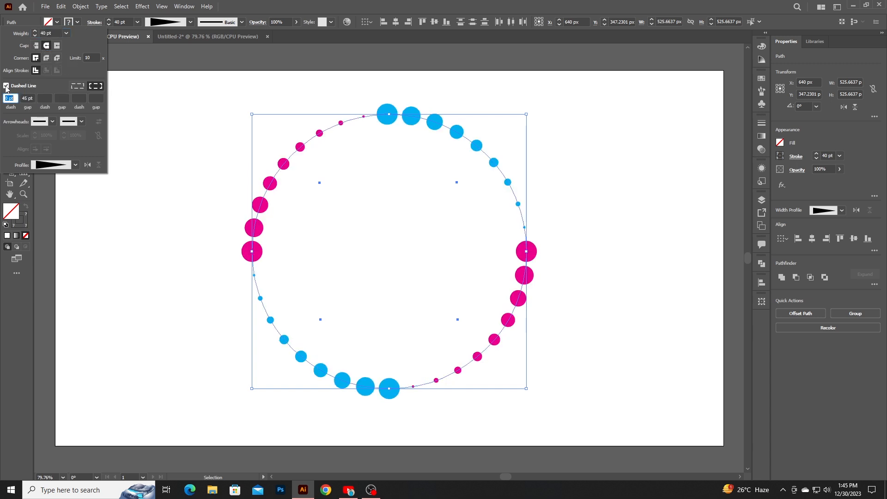
{"action": "left_click", "coordinate": [34, 97]}
{"action": "left_click", "coordinate": [226, 207]}
{"action": "right_click", "coordinate": [341, 195]}
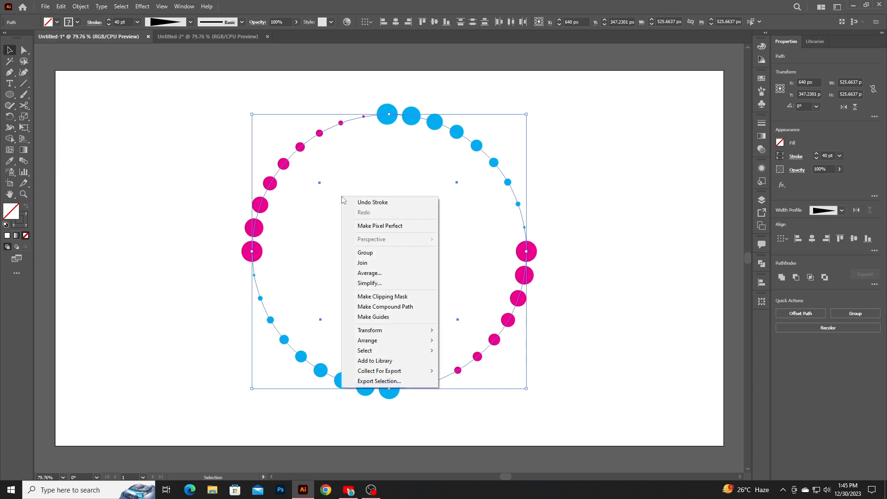
{"action": "left_click", "coordinate": [380, 253]}
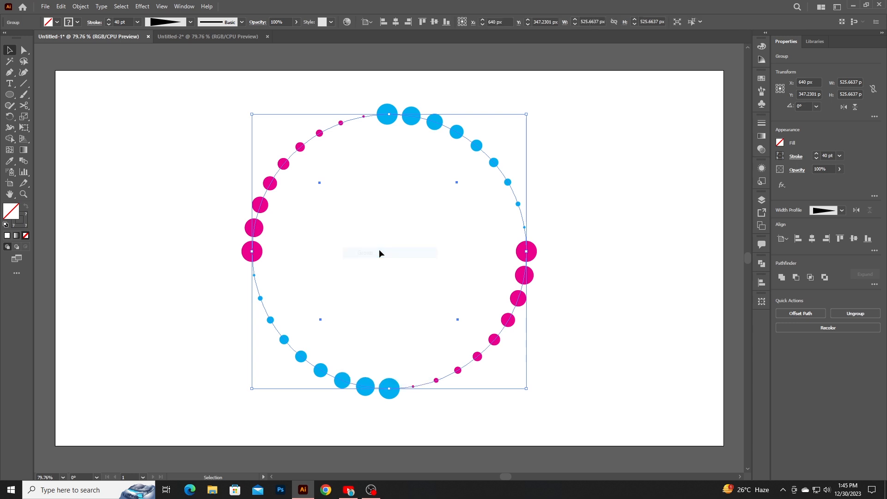
Step: Start a Transform effect on the dotted ring group with horizontal and vertical scale both set to 90%
{"action": "left_click", "coordinate": [142, 7]}
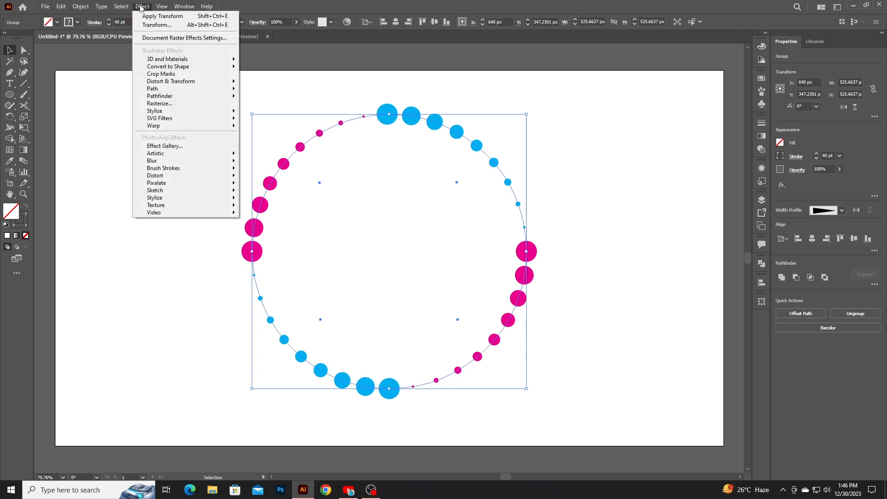
{"action": "mouse_move", "coordinate": [163, 82]}
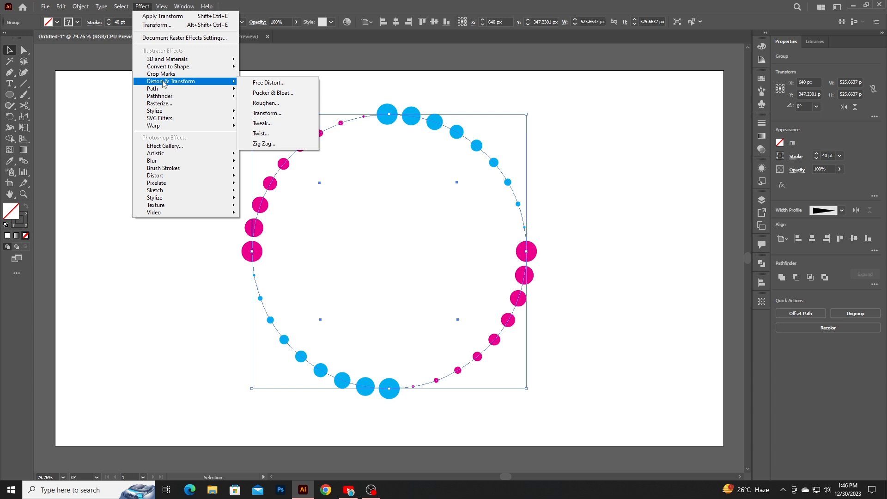
{"action": "left_click", "coordinate": [284, 116]}
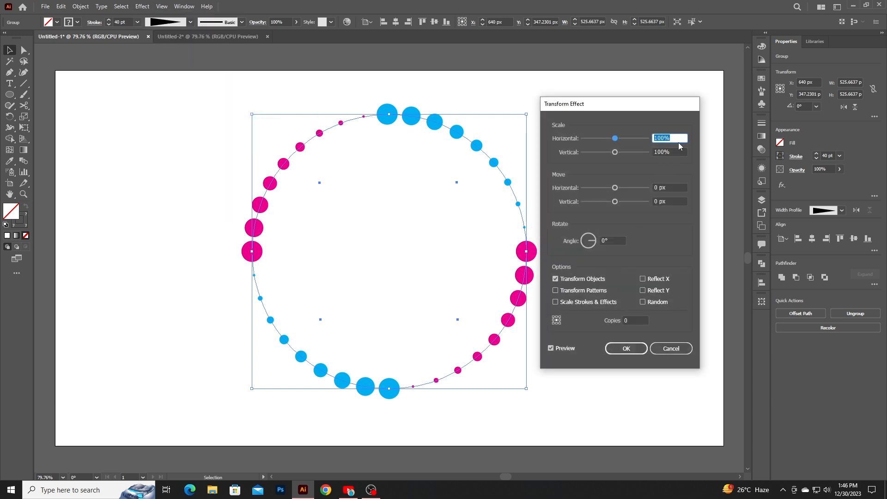
{"action": "key", "text": "Down"}
{"action": "key", "text": "Down"}
{"action": "key", "text": "Down"}
{"action": "key", "text": "Down"}
{"action": "key", "text": "Down"}
{"action": "key", "text": "Down"}
{"action": "key", "text": "Down"}
{"action": "key", "text": "Down"}
{"action": "key", "text": "Down"}
{"action": "key", "text": "Down"}
{"action": "key", "text": "Down"}
{"action": "key", "text": "Down"}
{"action": "key", "text": "Down"}
{"action": "key", "text": "Down"}
{"action": "key", "text": "Down"}
{"action": "key", "text": "Down"}
{"action": "key", "text": "Down"}
{"action": "key", "text": "Down"}
{"action": "key", "text": "Up"}
{"action": "key", "text": "Up"}
{"action": "key", "text": "Up"}
{"action": "key", "text": "Up"}
{"action": "key", "text": "Up"}
{"action": "key", "text": "Up"}
{"action": "key", "text": "Up"}
{"action": "key", "text": "Up"}
{"action": "key", "text": "Tab"}
{"action": "key", "text": "Down"}
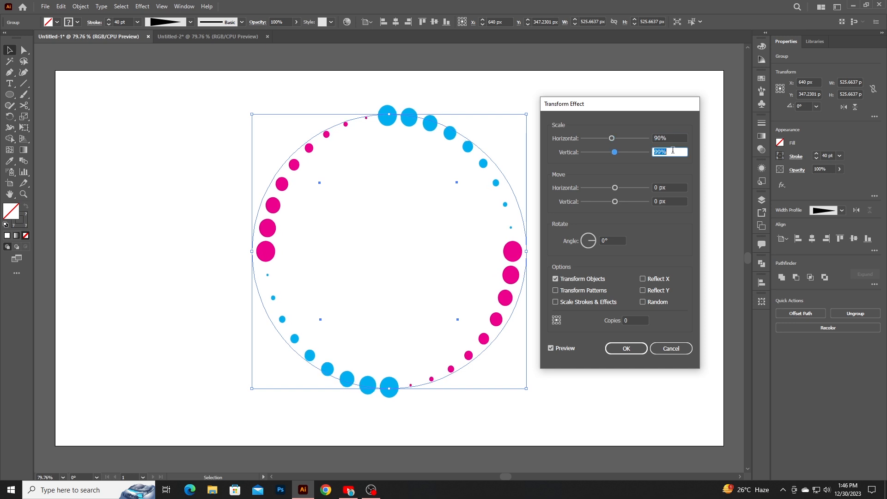
{"action": "key", "text": "Down"}
{"action": "key", "text": "Down"}
{"action": "key", "text": "Down"}
{"action": "key", "text": "Down"}
{"action": "key", "text": "Down"}
{"action": "key", "text": "Down"}
{"action": "key", "text": "Down"}
{"action": "key", "text": "Down"}
{"action": "key", "text": "Down"}
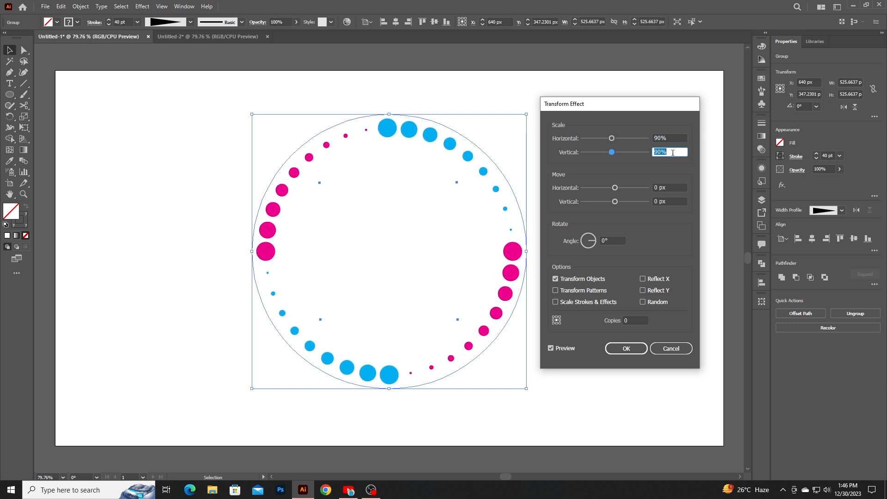
Step: Set the Transform effect's number of copies to 20
{"action": "left_click", "coordinate": [634, 319]}
{"action": "key", "text": "Up"}
{"action": "key", "text": "Up"}
{"action": "key", "text": "Up"}
{"action": "key", "text": "Up"}
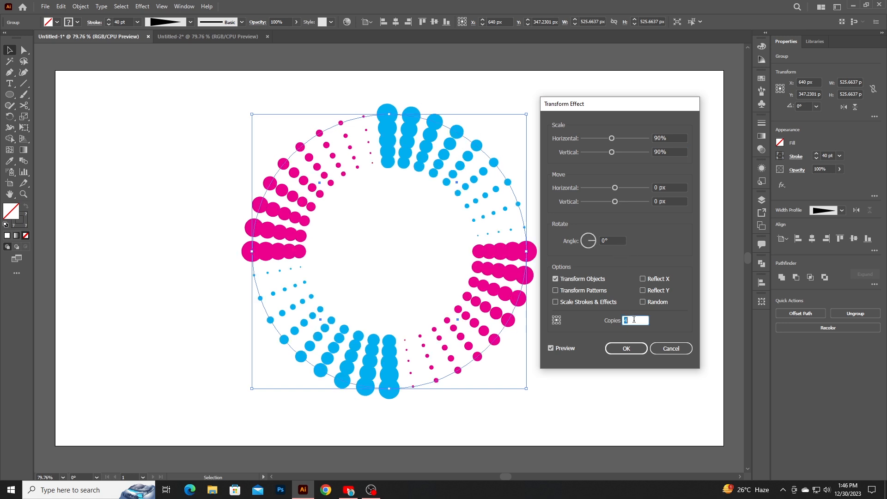
{"action": "key", "text": "Up"}
{"action": "key", "text": "Up"}
{"action": "key", "text": "Up"}
{"action": "key", "text": "Up"}
{"action": "key", "text": "Up"}
{"action": "key", "text": "Up"}
{"action": "key", "text": "Up"}
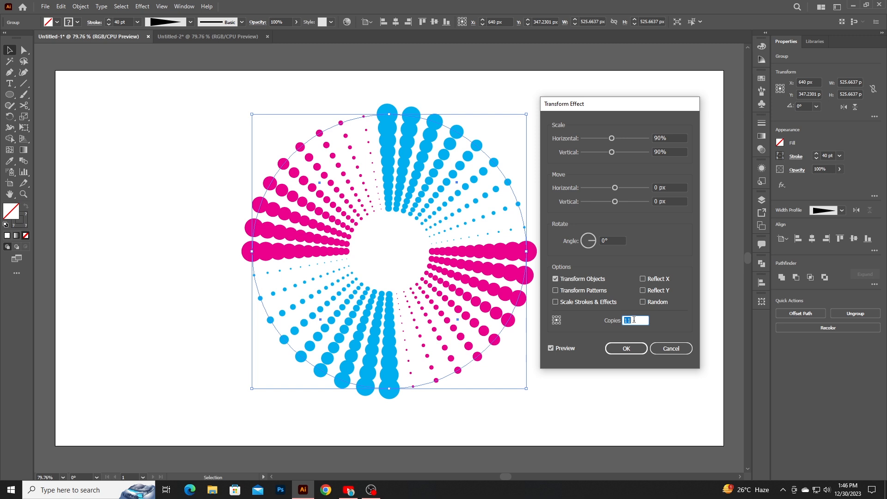
{"action": "key", "text": "Up"}
{"action": "key", "text": "Up"}
{"action": "key", "text": "Up"}
{"action": "key", "text": "Up"}
{"action": "key", "text": "Up"}
{"action": "key", "text": "Up"}
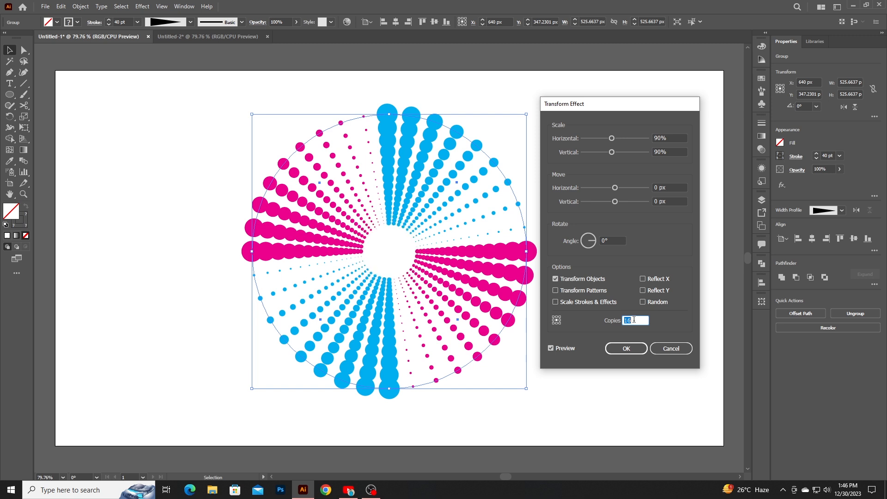
{"action": "key", "text": "Up"}
{"action": "key", "text": "Up"}
{"action": "key", "text": "Up"}
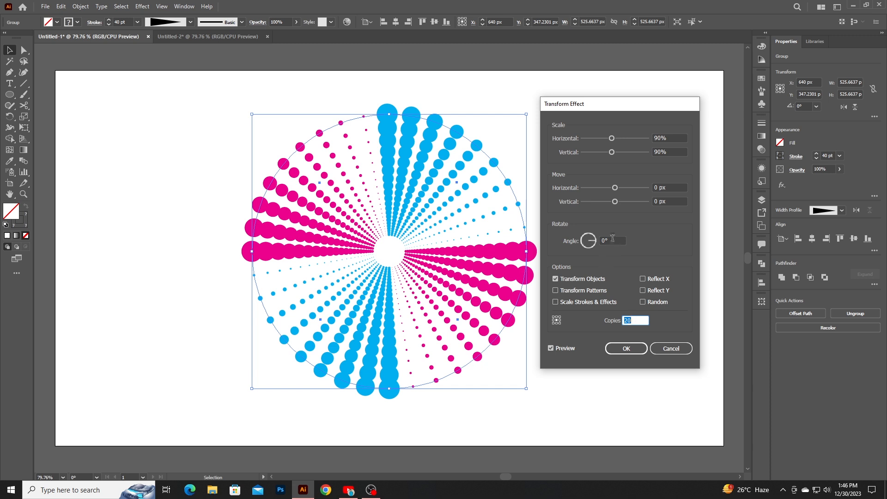
Step: Set the Transform effect's rotation angle to 11° and apply the effect to the group
{"action": "left_click", "coordinate": [612, 238]}
{"action": "key", "text": "Up"}
{"action": "key", "text": "Up"}
{"action": "key", "text": "Up"}
{"action": "key", "text": "Up"}
{"action": "key", "text": "Up"}
{"action": "key", "text": "Up"}
{"action": "key", "text": "Up"}
{"action": "key", "text": "Up"}
{"action": "key", "text": "Up"}
{"action": "key", "text": "Up"}
{"action": "key", "text": "Up"}
{"action": "key", "text": "Up"}
{"action": "key", "text": "Down"}
{"action": "left_click", "coordinate": [625, 348]}
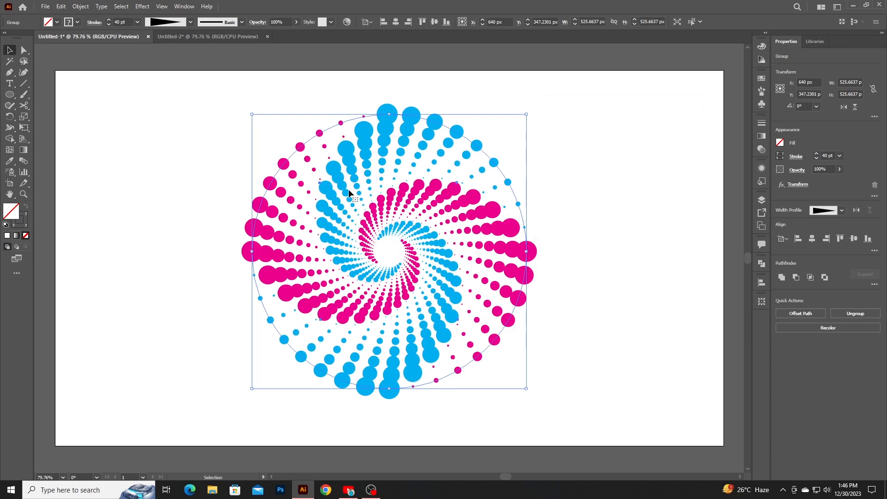
Step: Draw a 1280 × 720 px rectangle covering the whole artboard and remove its stroke
{"action": "left_click", "coordinate": [105, 174]}
{"action": "left_click_drag", "start_coordinate": [9, 94], "coordinate": [723, 446]}
{"action": "left_click", "coordinate": [77, 22]}
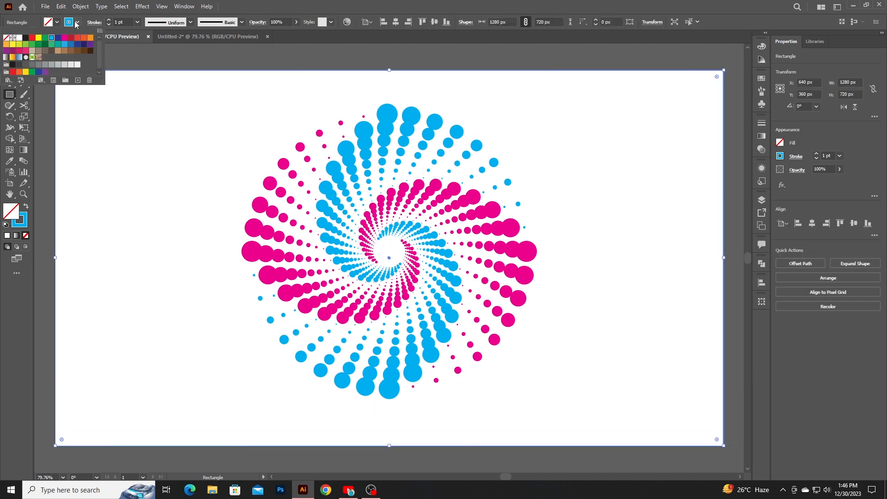
{"action": "left_click", "coordinate": [9, 38]}
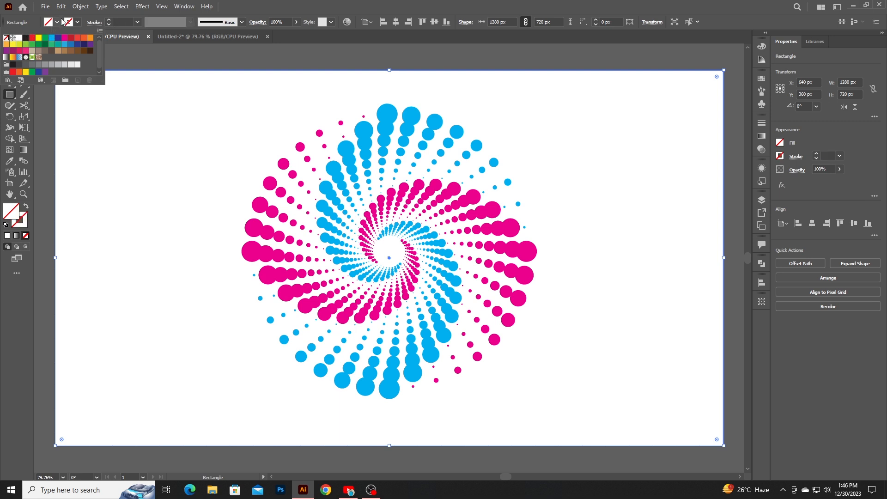
Step: Fill the artboard-sized rectangle with dark navy blue, hex 05152D
{"action": "double_click", "coordinate": [13, 215]}
{"action": "left_click_drag", "start_coordinate": [424, 275], "coordinate": [427, 279]}
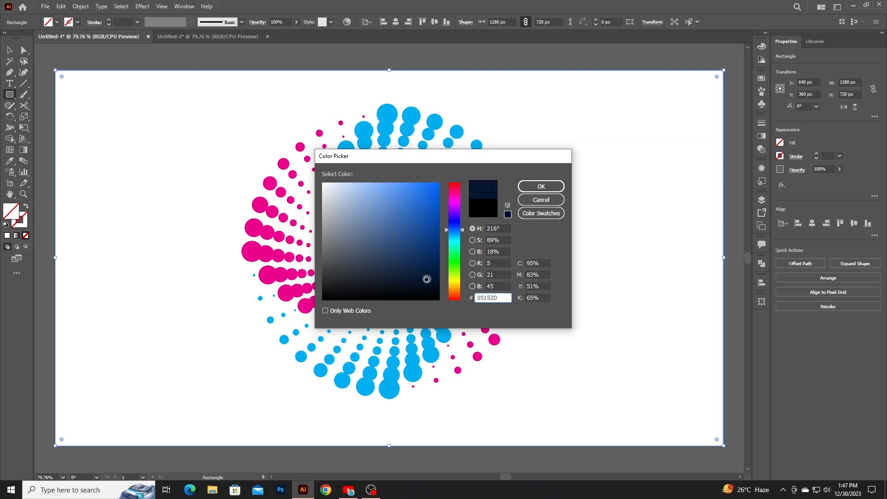
{"action": "left_click", "coordinate": [541, 186]}
Step: Send the navy rectangle behind the dot spiral and deselect everything
{"action": "right_click", "coordinate": [527, 188]}
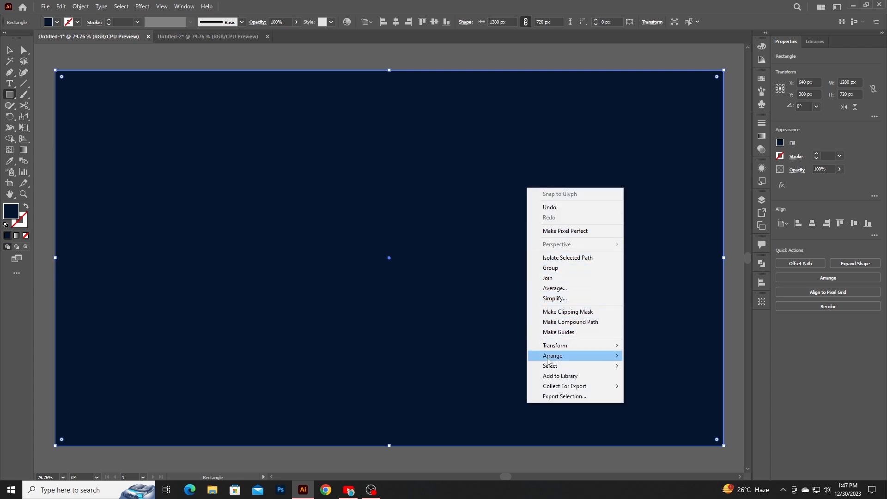
{"action": "mouse_move", "coordinate": [563, 358]}
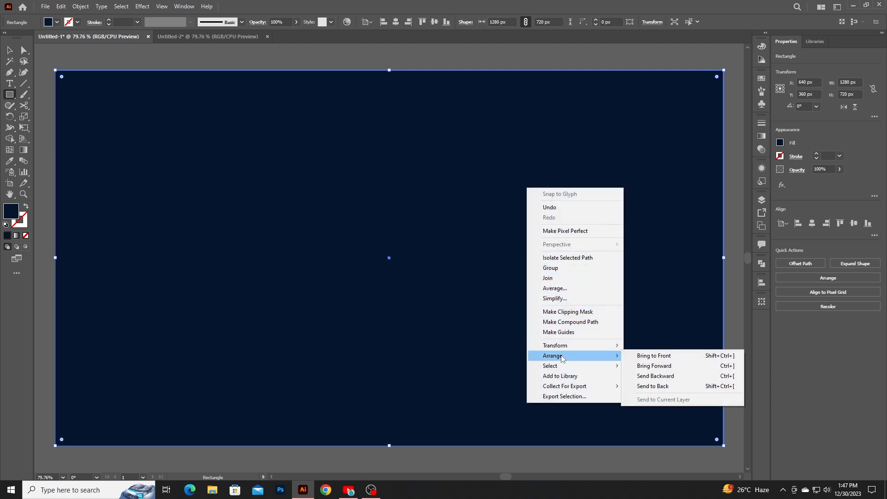
{"action": "left_click", "coordinate": [651, 386]}
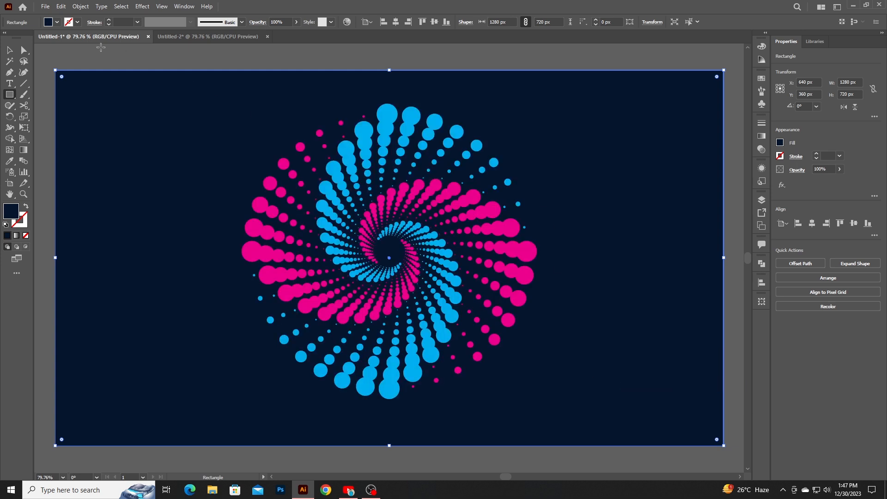
{"action": "left_click", "coordinate": [9, 50]}
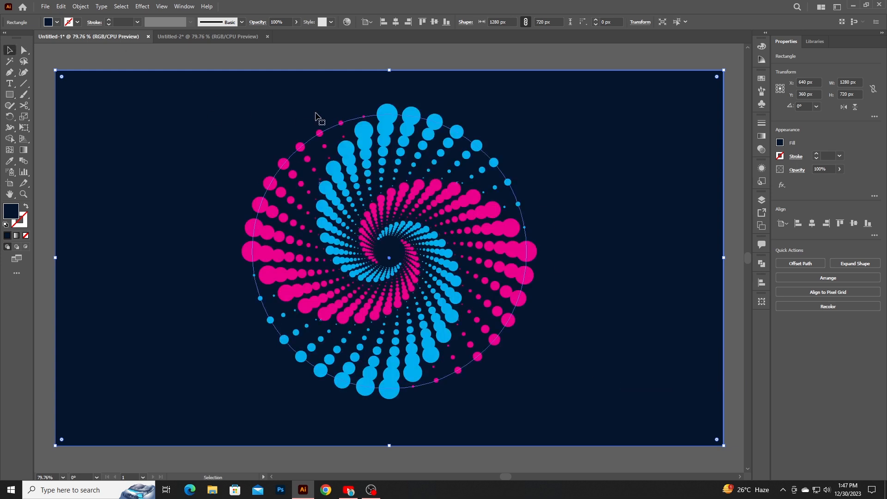
{"action": "left_click", "coordinate": [356, 57]}
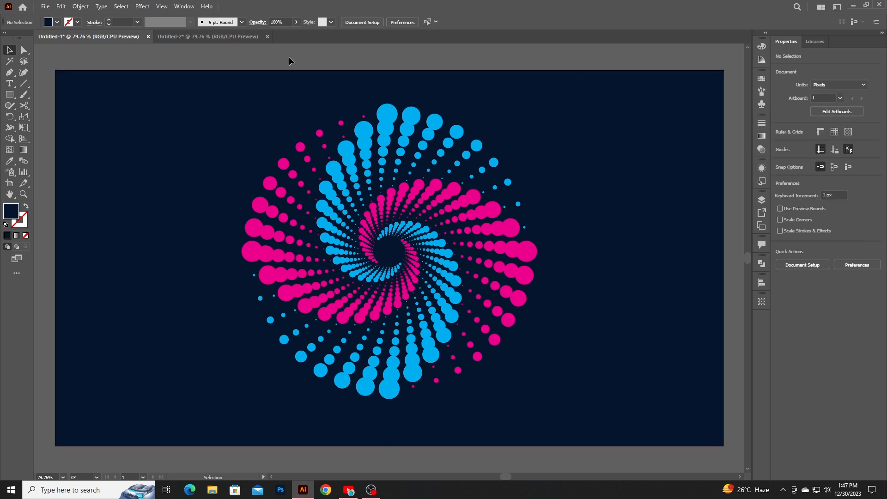
Step: In the Untitled-2 document, draw a centred hexagon about 550 × 476 px and rotate it 90° so a corner points up
{"action": "left_click", "coordinate": [208, 37]}
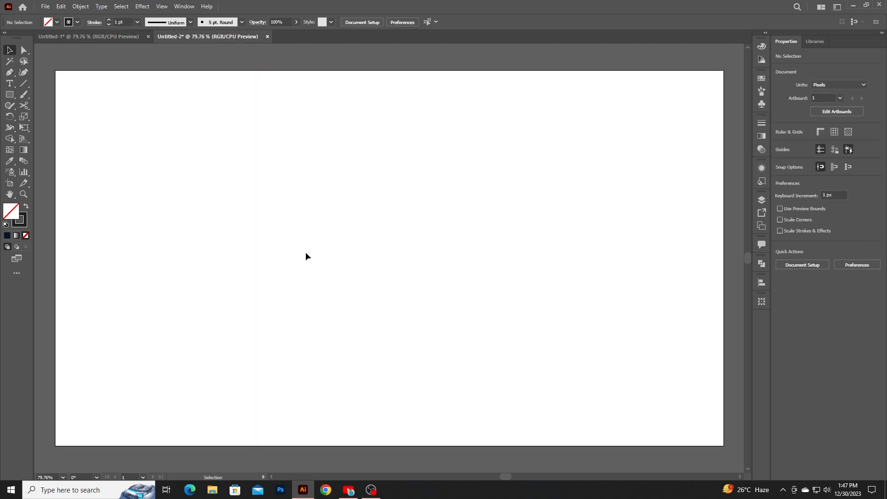
{"action": "left_click_drag", "start_coordinate": [9, 94], "coordinate": [58, 129]}
{"action": "left_click_drag", "start_coordinate": [379, 257], "coordinate": [482, 359]}
{"action": "left_click", "coordinate": [10, 50]}
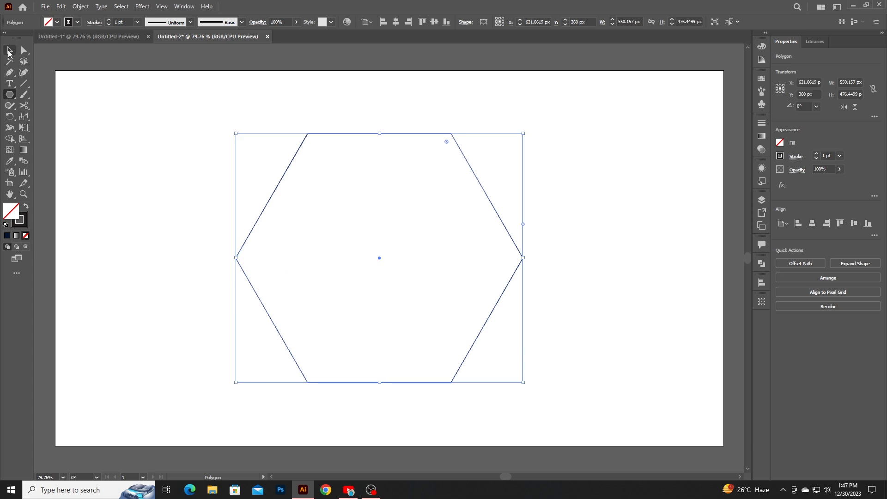
{"action": "left_click_drag", "start_coordinate": [526, 132], "coordinate": [535, 353]}
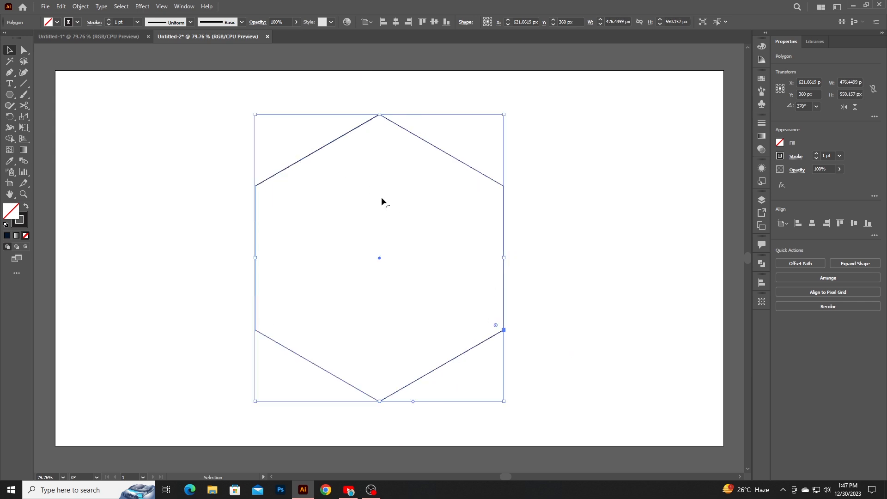
Step: Set the hexagon's stroke weight to 30 pt and apply the width profile that tapers from one thick end to a point
{"action": "left_click", "coordinate": [109, 20]}
{"action": "left_click", "coordinate": [109, 20]}
{"action": "left_click", "coordinate": [109, 20]}
{"action": "left_click", "coordinate": [109, 21]}
{"action": "left_click", "coordinate": [109, 21]}
{"action": "left_click", "coordinate": [109, 21]}
{"action": "left_click", "coordinate": [109, 20]}
{"action": "left_click", "coordinate": [109, 20]}
{"action": "left_click", "coordinate": [109, 20]}
{"action": "left_click", "coordinate": [109, 21]}
{"action": "left_click", "coordinate": [109, 21]}
{"action": "left_click", "coordinate": [109, 20]}
{"action": "left_click", "coordinate": [190, 22]}
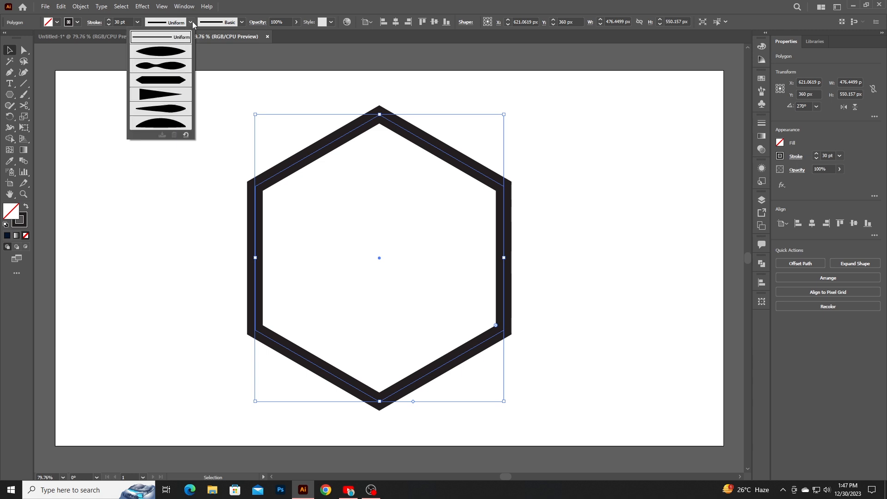
{"action": "left_click", "coordinate": [180, 100]}
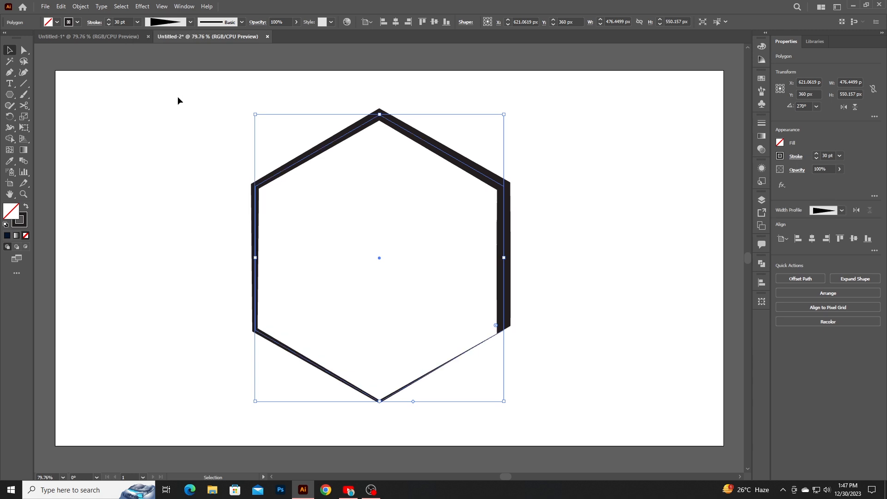
Step: Cut the hexagon path at its upper-left and top corners with the Scissors tool
{"action": "left_click", "coordinate": [24, 106]}
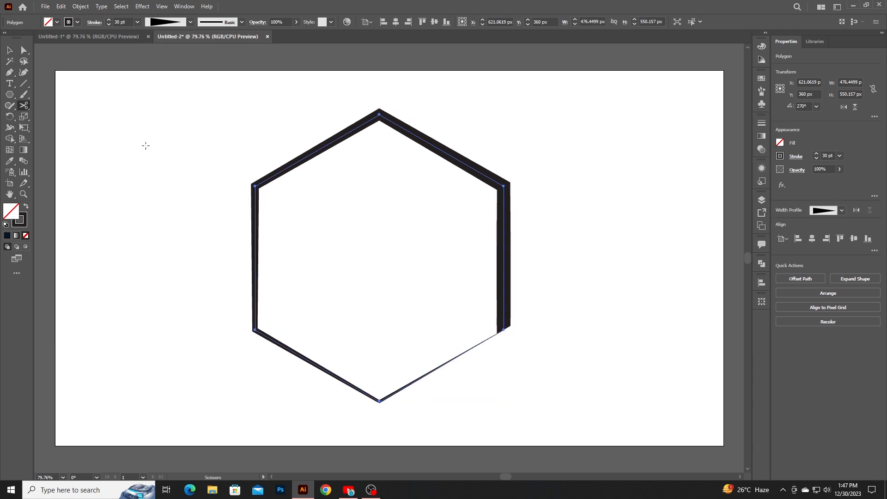
{"action": "left_click", "coordinate": [255, 187]}
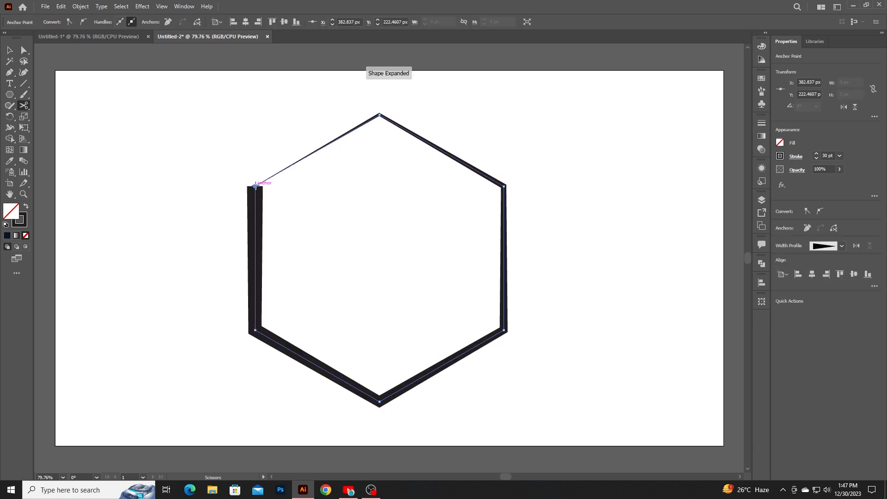
{"action": "left_click", "coordinate": [377, 115]}
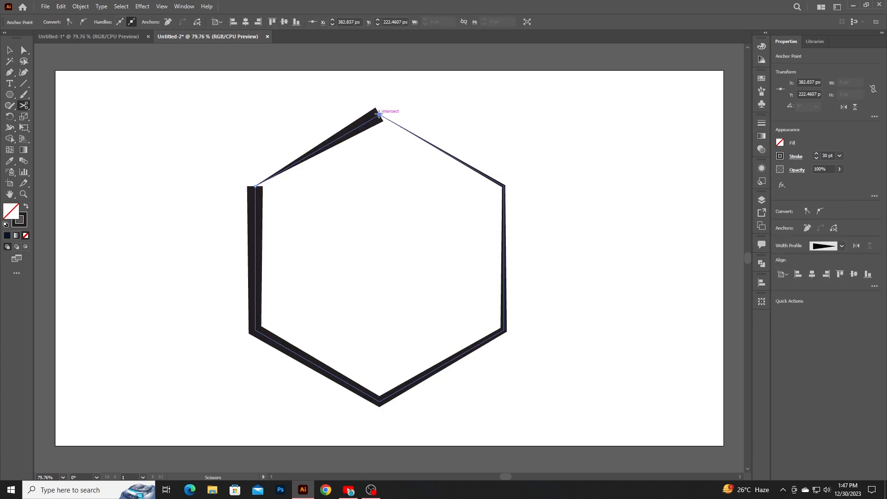
Step: Cut the rest of the hexagon path at its lower-left, bottom, lower-right and upper-right corners to separate all six sides
{"action": "left_click", "coordinate": [10, 49]}
{"action": "left_click_drag", "start_coordinate": [105, 115], "coordinate": [490, 342]}
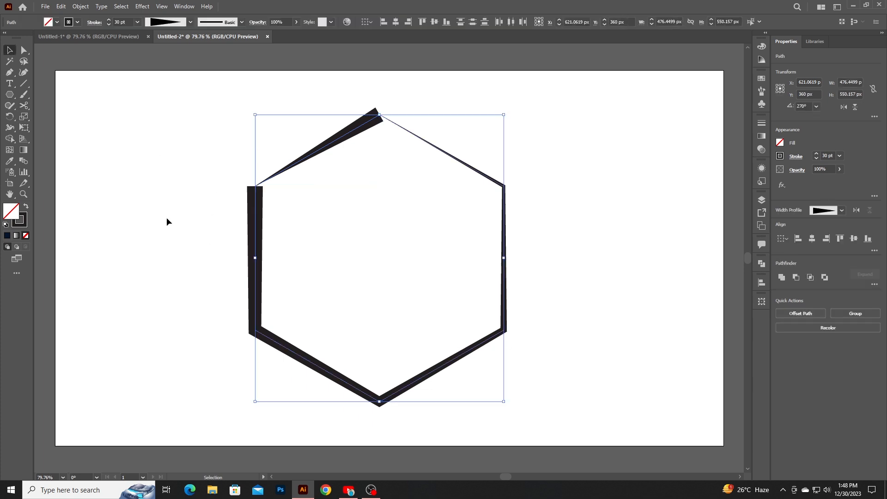
{"action": "left_click", "coordinate": [24, 107]}
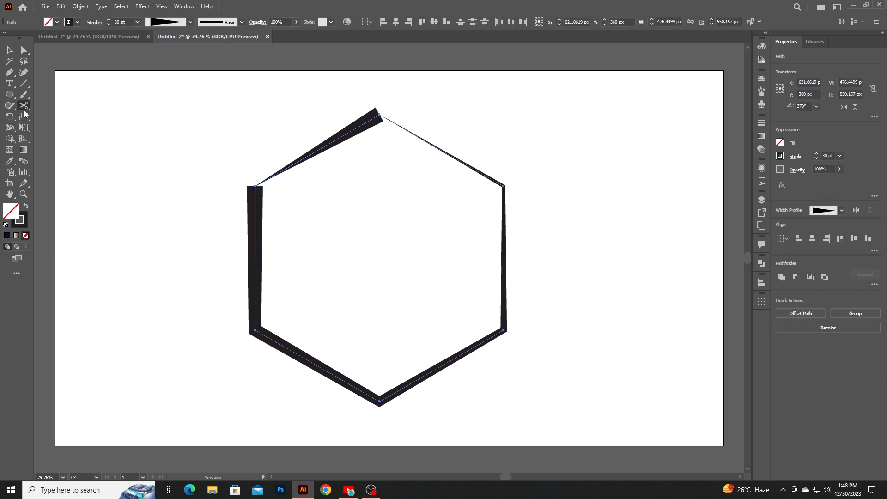
{"action": "left_click", "coordinate": [252, 330]}
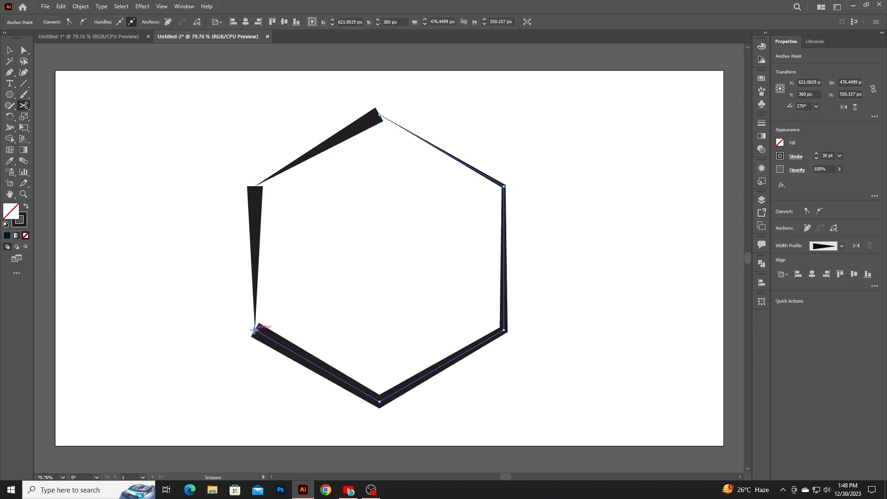
{"action": "left_click", "coordinate": [380, 400]}
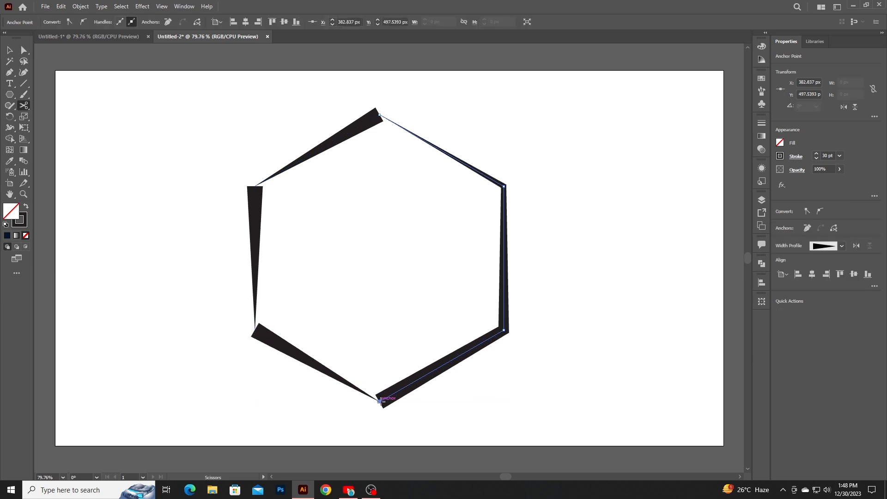
{"action": "left_click", "coordinate": [505, 331]}
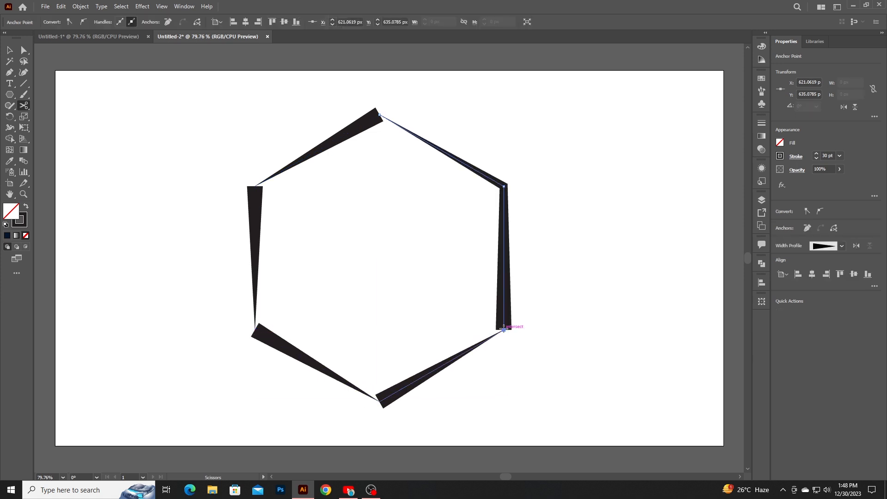
{"action": "left_click", "coordinate": [506, 186]}
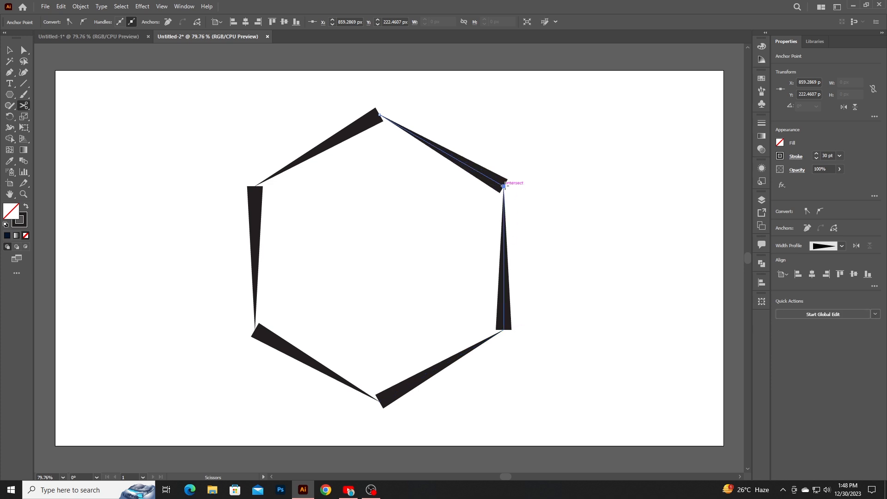
Step: Color the strokes of three alternating hexagon sides magenta: the left, upper-right and lower-right ones
{"action": "left_click", "coordinate": [15, 52]}
{"action": "left_click", "coordinate": [230, 187]}
{"action": "left_click", "coordinate": [255, 245]}
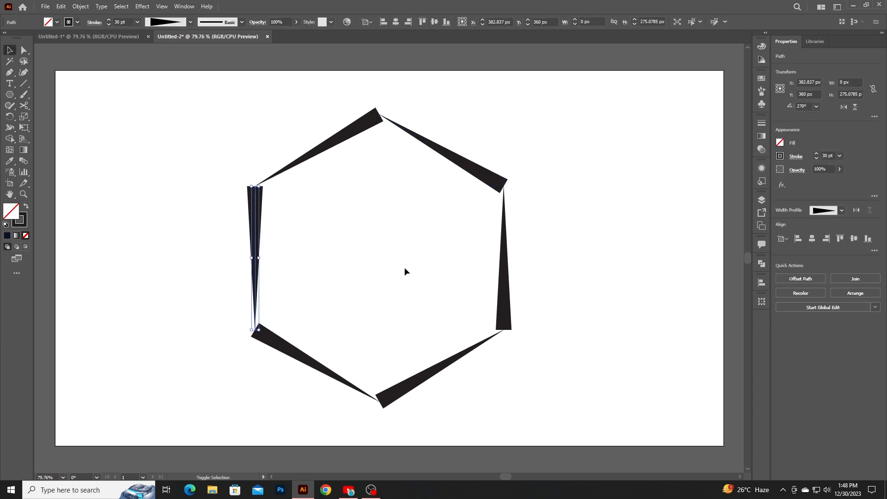
{"action": "key", "text": "ctrl+a"}
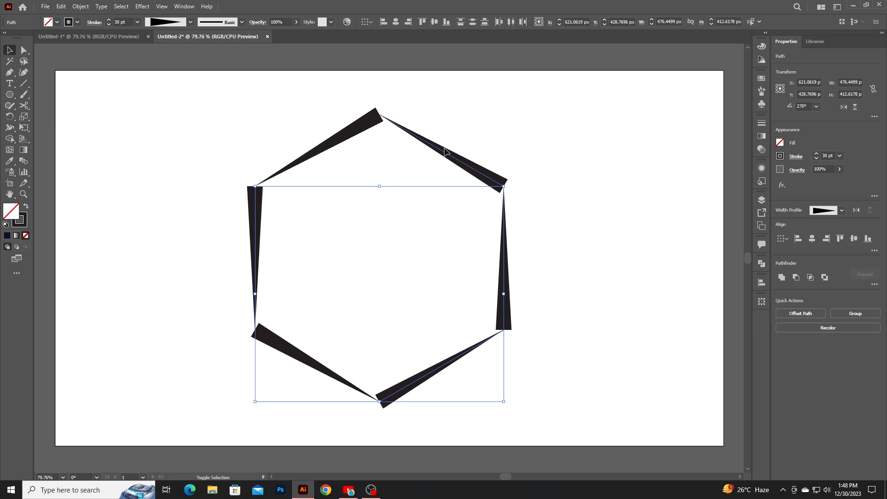
{"action": "left_click", "coordinate": [77, 22]}
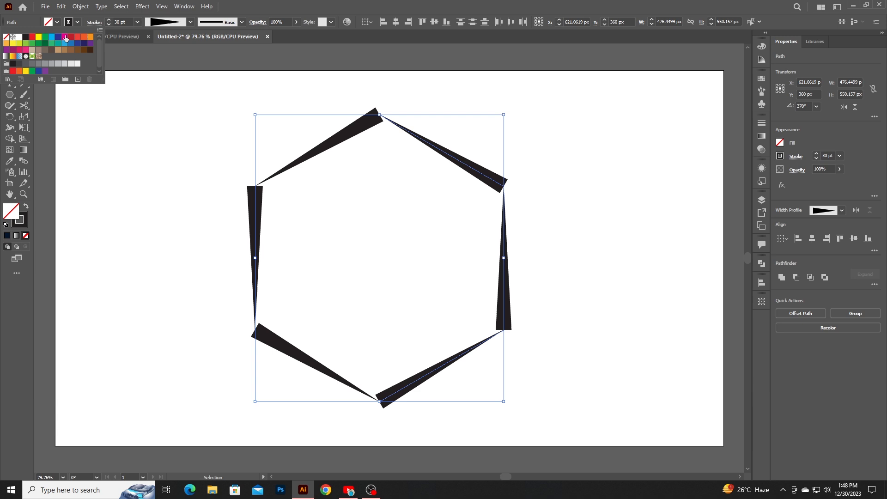
{"action": "left_click", "coordinate": [67, 36]}
{"action": "left_click", "coordinate": [198, 186]}
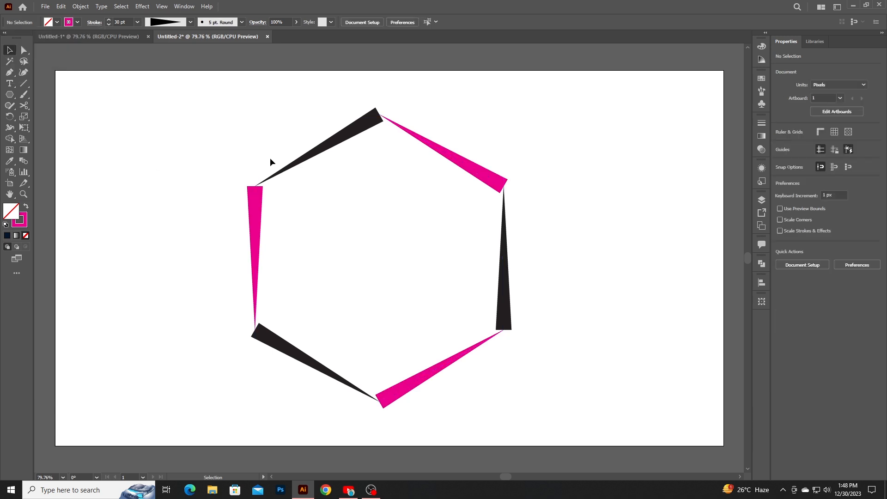
Step: Color the strokes of the three remaining black sides cyan: the upper-left, lower-left and right ones
{"action": "left_click", "coordinate": [301, 160]}
{"action": "left_click", "coordinate": [301, 357], "text": "shift"}
{"action": "left_click", "coordinate": [503, 279], "text": "shift"}
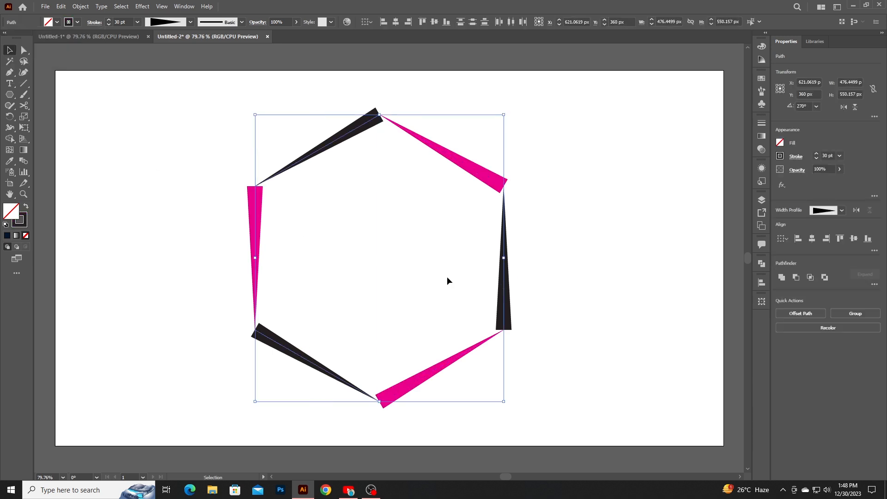
{"action": "left_click", "coordinate": [77, 22]}
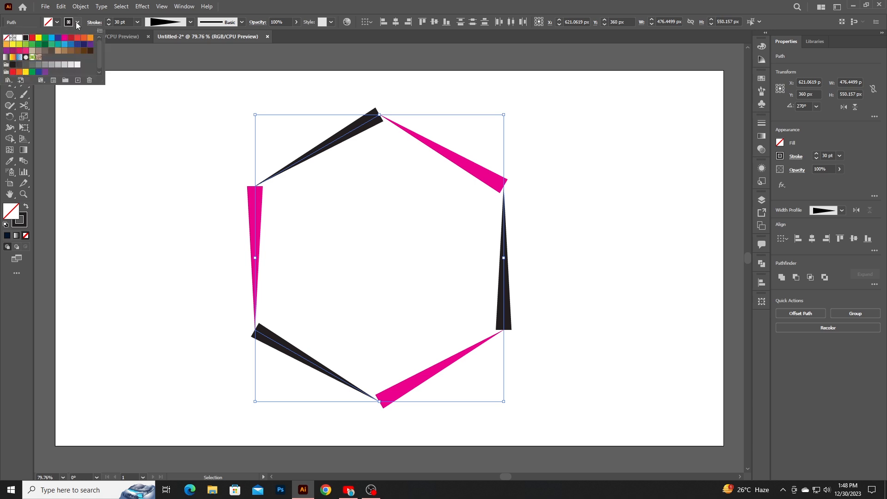
{"action": "left_click", "coordinate": [55, 43]}
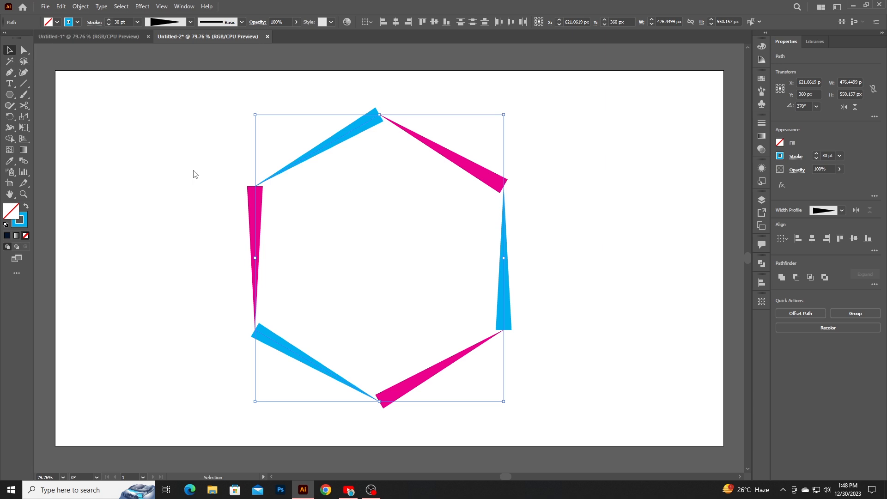
{"action": "left_click", "coordinate": [193, 174]}
Step: Give all six sides a dashed stroke with 0 pt dash, 45 pt gap and round caps, and group them
{"action": "left_click_drag", "start_coordinate": [218, 134], "coordinate": [590, 368]}
{"action": "left_click", "coordinate": [93, 22]}
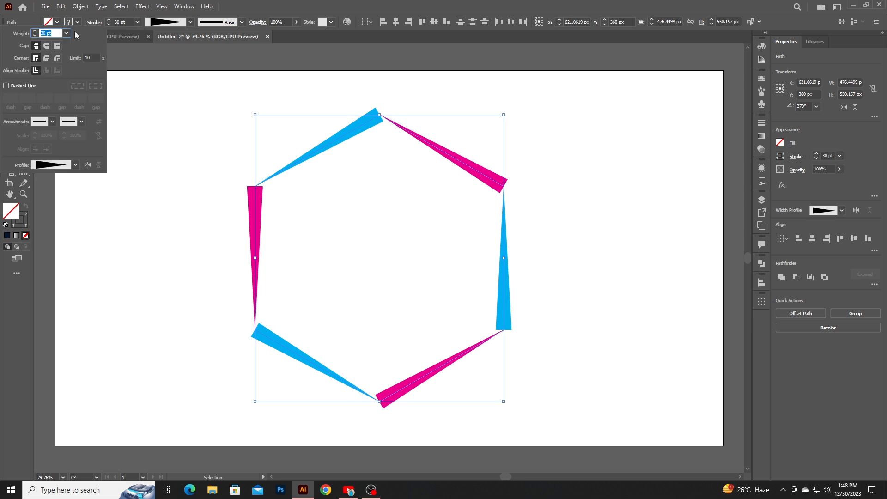
{"action": "left_click", "coordinate": [10, 87]}
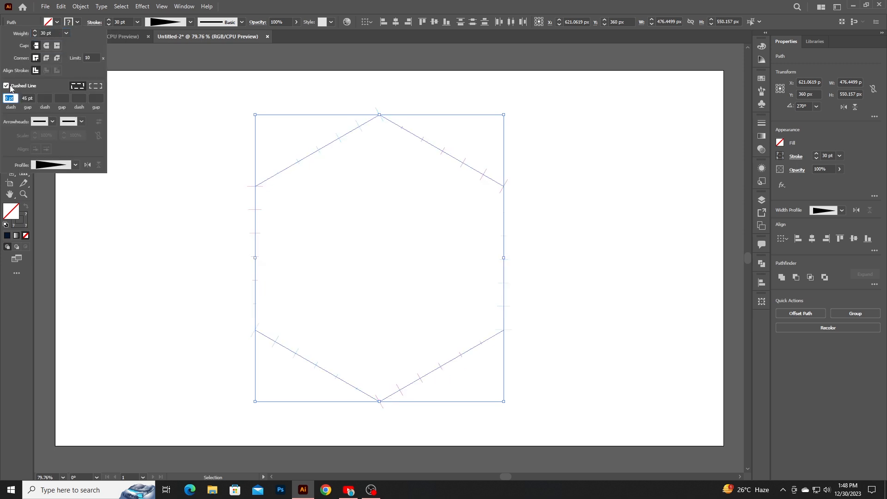
{"action": "left_click", "coordinate": [45, 46]}
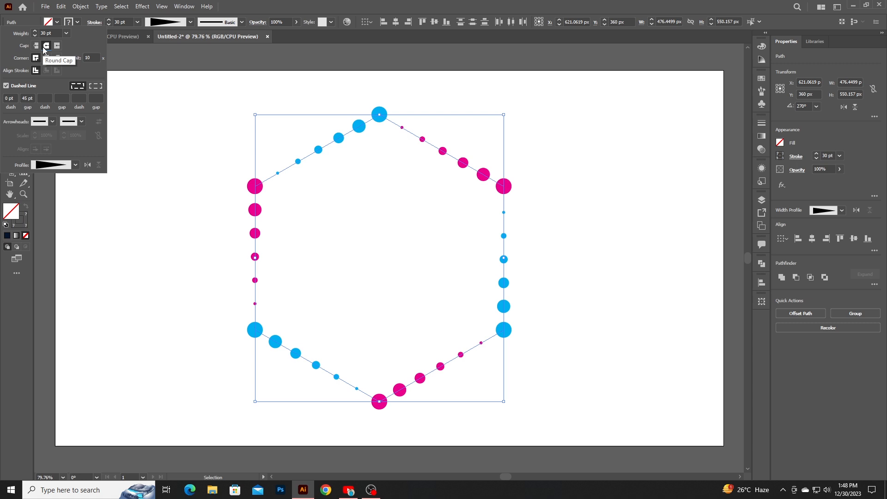
{"action": "left_click", "coordinate": [537, 286]}
{"action": "right_click", "coordinate": [453, 232]}
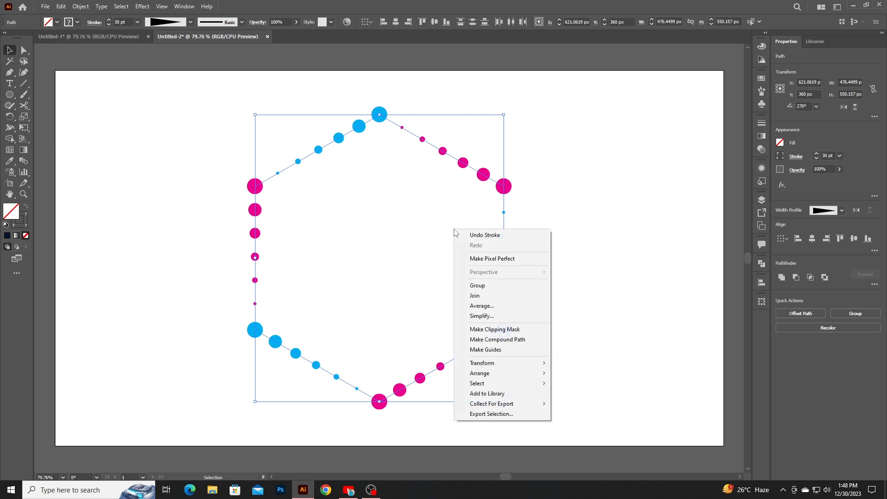
{"action": "left_click", "coordinate": [496, 287]}
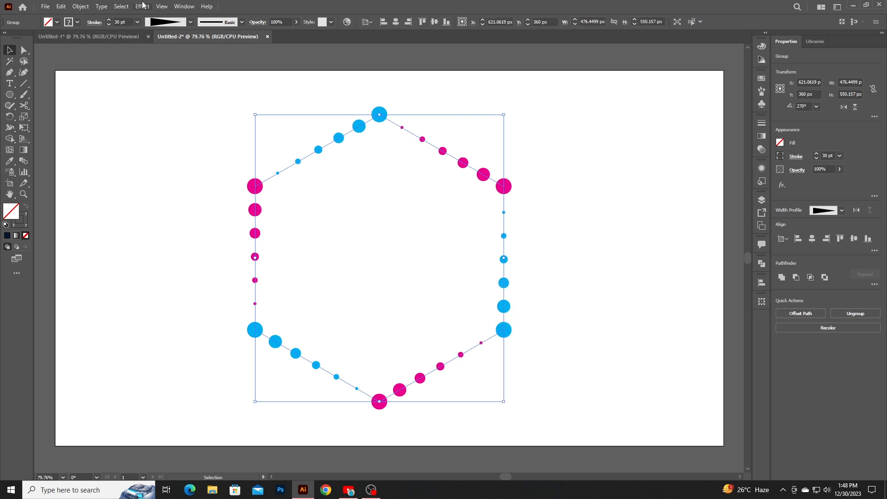
Step: Start a Transform effect on the grouped hexagon sides and set its horizontal scale to 90%
{"action": "left_click", "coordinate": [143, 6]}
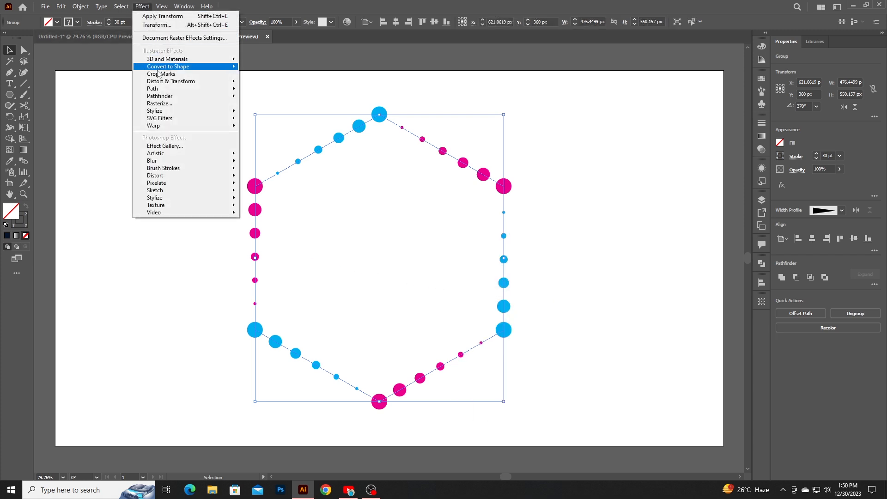
{"action": "mouse_move", "coordinate": [194, 81]}
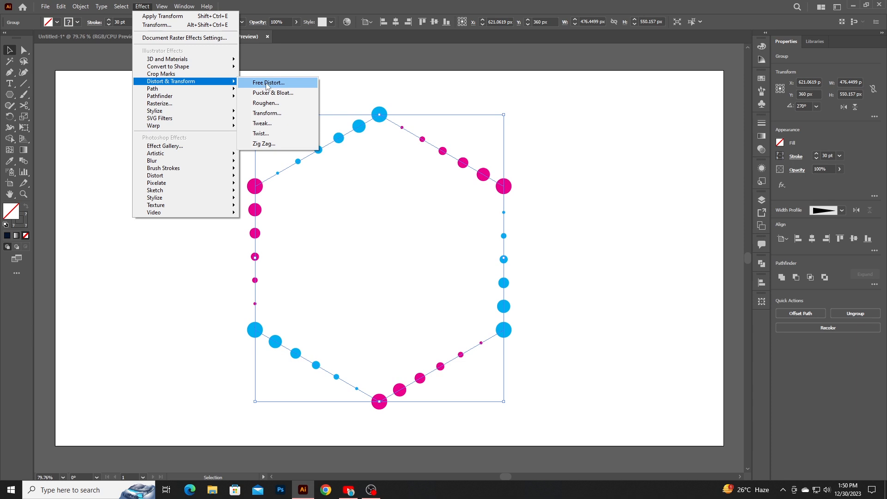
{"action": "left_click", "coordinate": [289, 114]}
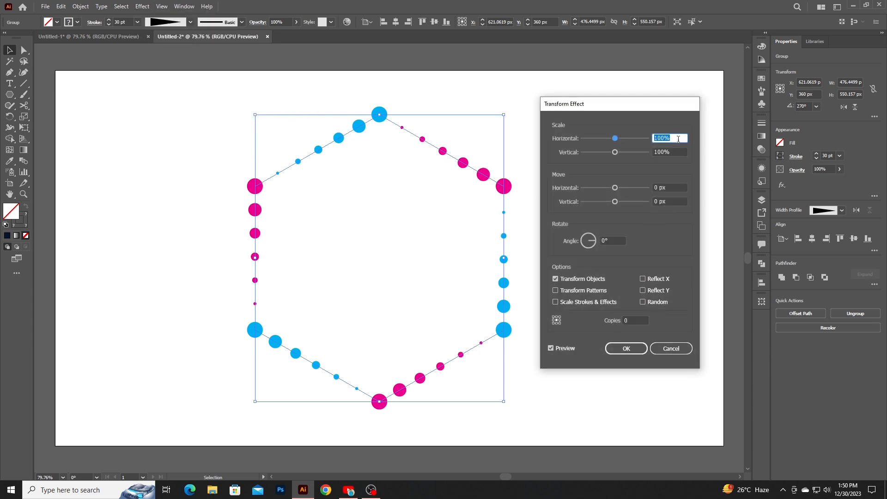
{"action": "key", "text": "Down"}
{"action": "key", "text": "Down"}
{"action": "key", "text": "Down"}
{"action": "key", "text": "Down"}
{"action": "key", "text": "Down"}
{"action": "key", "text": "Down"}
{"action": "key", "text": "Down"}
{"action": "key", "text": "Down"}
{"action": "key", "text": "Down"}
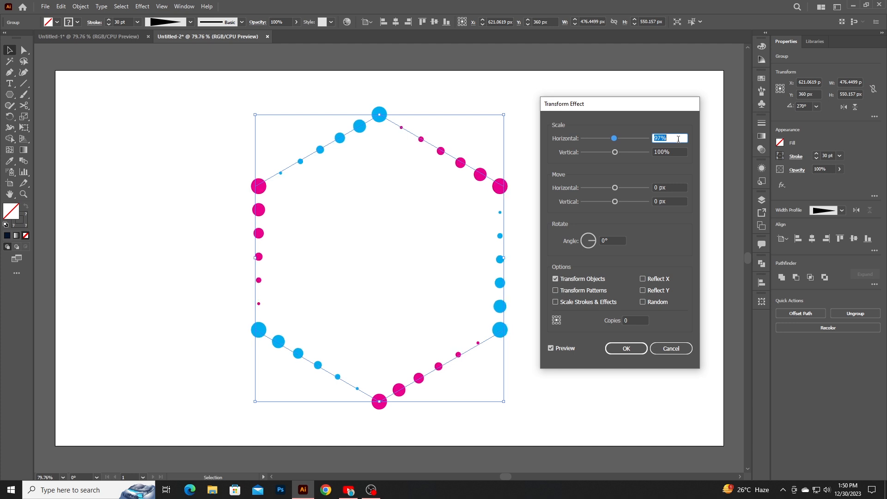
{"action": "key", "text": "Down"}
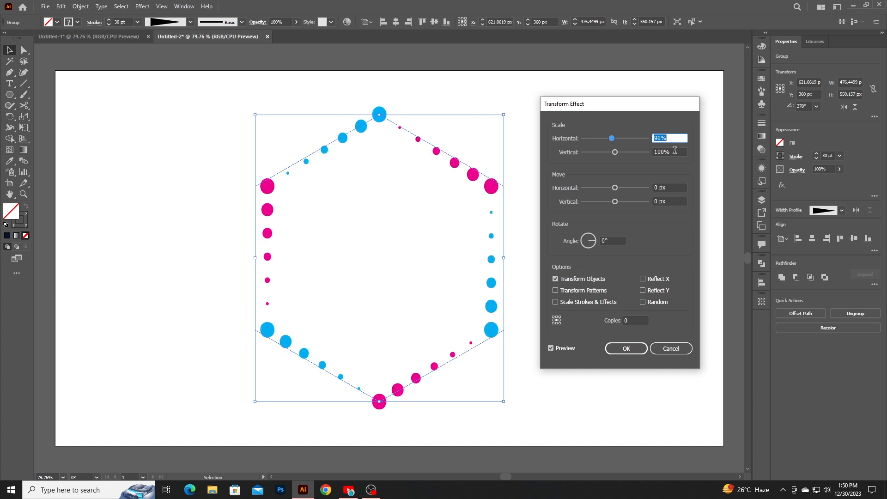
Step: Set the Transform effect's vertical scale to 90%
{"action": "left_click", "coordinate": [675, 153]}
{"action": "key", "text": "Down"}
{"action": "key", "text": "Down"}
{"action": "key", "text": "Down"}
{"action": "key", "text": "Down"}
{"action": "key", "text": "Down"}
{"action": "key", "text": "Down"}
{"action": "key", "text": "Down"}
{"action": "key", "text": "Down"}
{"action": "key", "text": "Down"}
{"action": "key", "text": "Down"}
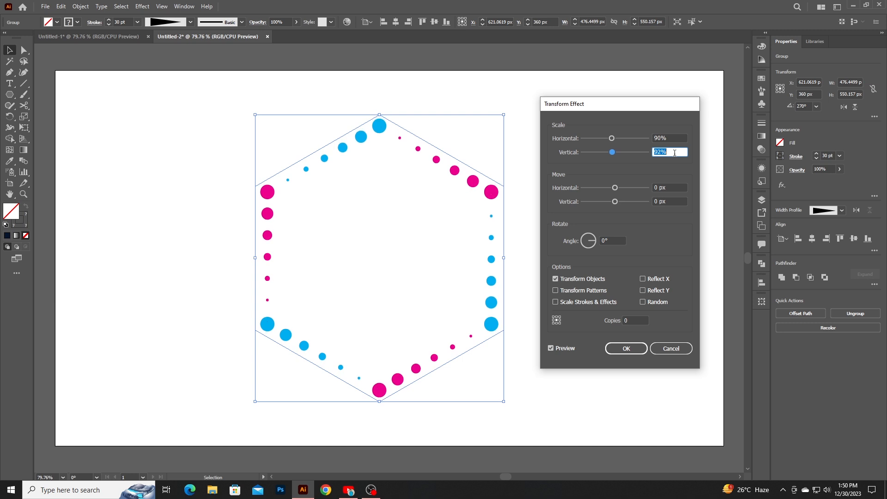
Step: Set the number of copies in the Transform effect to 20
{"action": "left_click", "coordinate": [639, 320]}
{"action": "key", "text": "Up"}
{"action": "key", "text": "Up"}
{"action": "key", "text": "Up"}
{"action": "key", "text": "Up"}
{"action": "key", "text": "Up"}
{"action": "key", "text": "Up"}
{"action": "key", "text": "Up"}
{"action": "key", "text": "Up"}
{"action": "key", "text": "Up"}
{"action": "key", "text": "Up"}
{"action": "key", "text": "Up"}
{"action": "key", "text": "Up"}
{"action": "key", "text": "Up"}
{"action": "key", "text": "Up"}
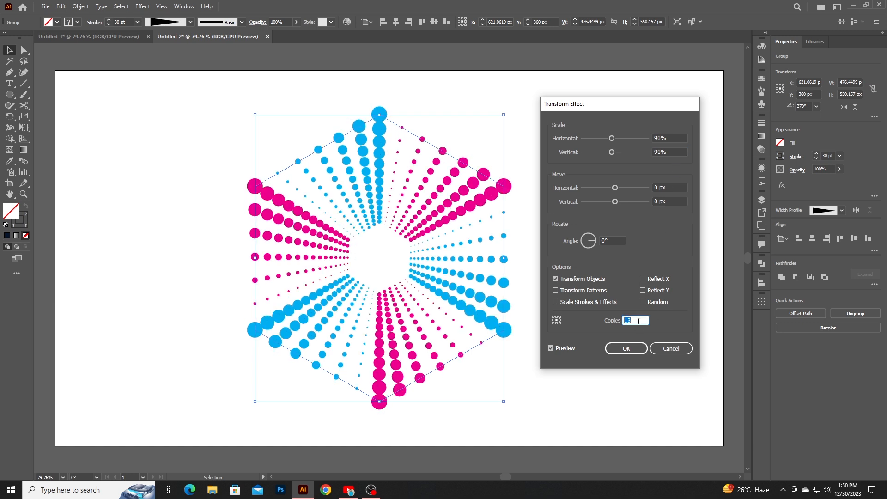
{"action": "key", "text": "Up"}
{"action": "key", "text": "Up"}
{"action": "key", "text": "Up"}
{"action": "key", "text": "Up"}
{"action": "key", "text": "Up"}
{"action": "key", "text": "Up"}
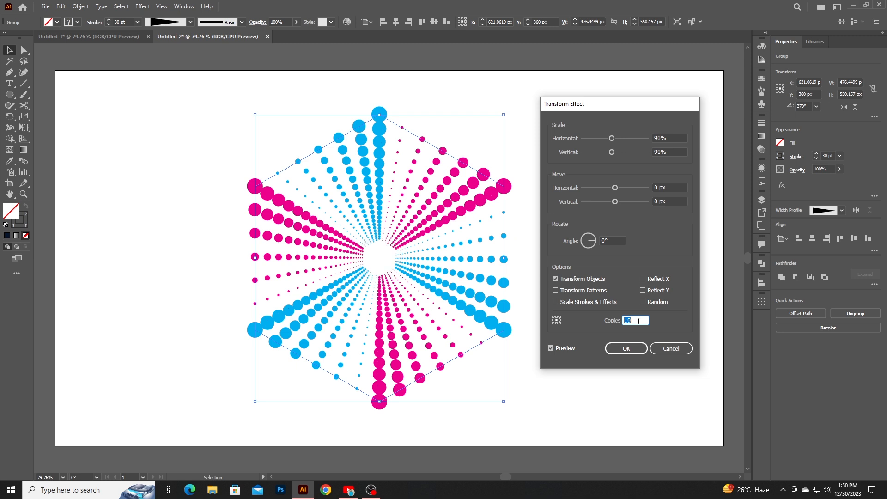
Step: Set the Transform effect's rotation angle to 5°, apply the effect and deselect the artwork
{"action": "left_click", "coordinate": [609, 240]}
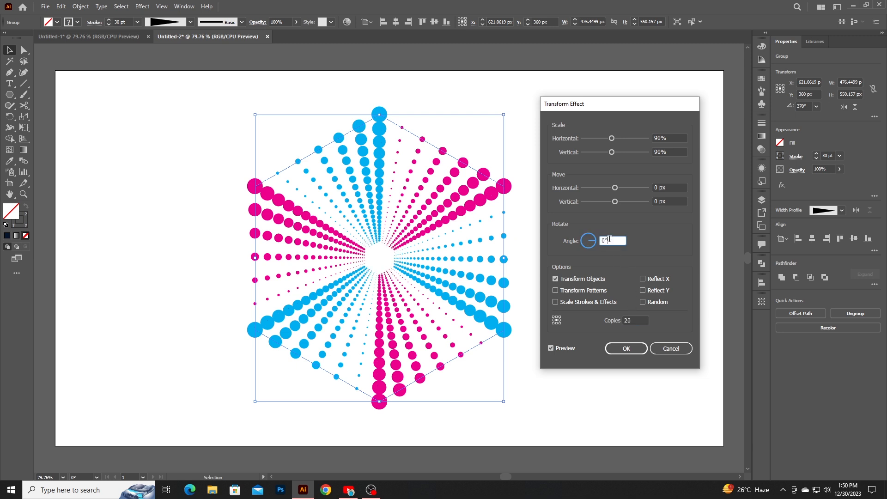
{"action": "key", "text": "Up"}
{"action": "key", "text": "Up"}
{"action": "key", "text": "Up"}
{"action": "key", "text": "Up"}
{"action": "key", "text": "Up"}
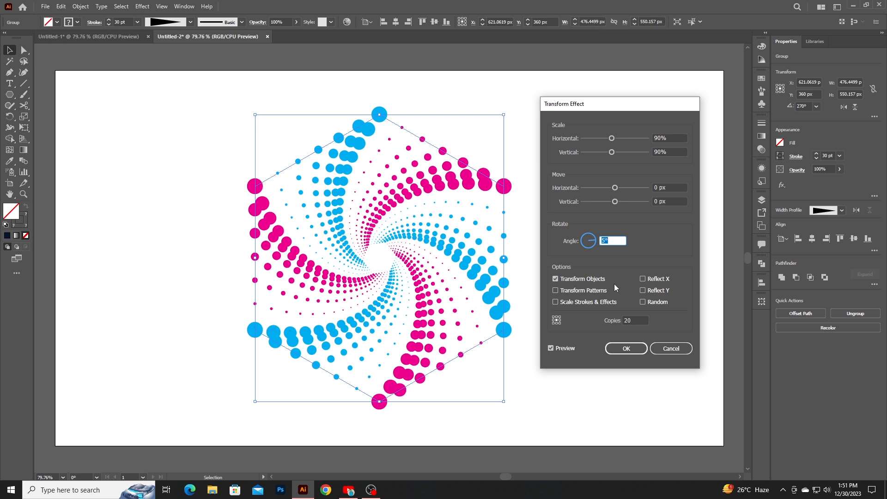
{"action": "left_click", "coordinate": [623, 347]}
{"action": "left_click", "coordinate": [557, 277]}
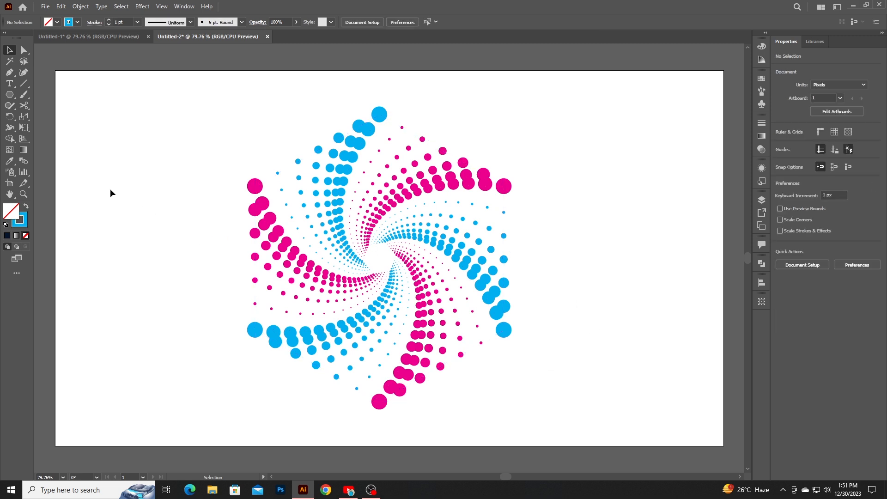
Step: Draw a 1280 x 720 px rectangle covering the whole artboard and fill it with dark navy 081A35
{"action": "left_click", "coordinate": [10, 84]}
{"action": "left_click_drag", "start_coordinate": [9, 94], "coordinate": [724, 447]}
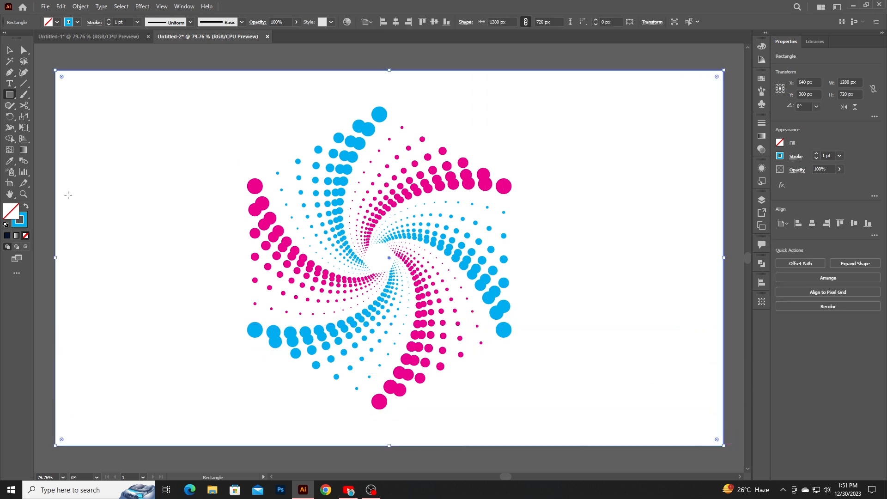
{"action": "double_click", "coordinate": [13, 212]}
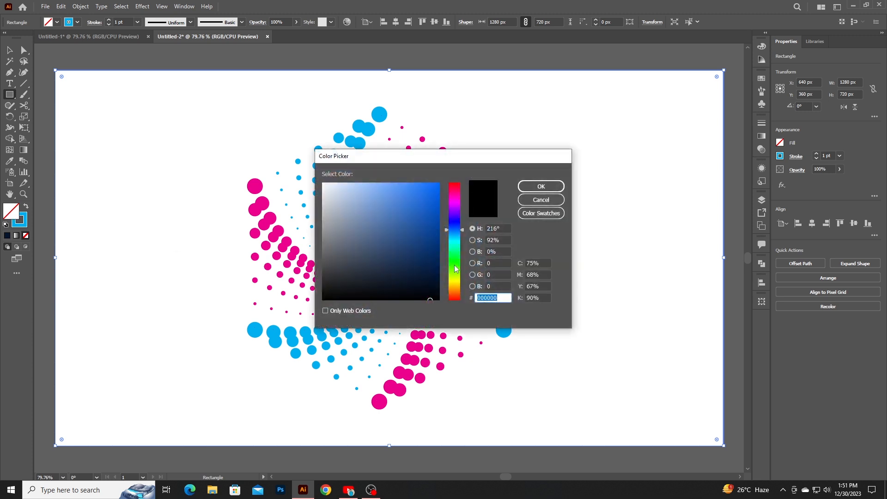
{"action": "left_click_drag", "start_coordinate": [430, 270], "coordinate": [423, 276]}
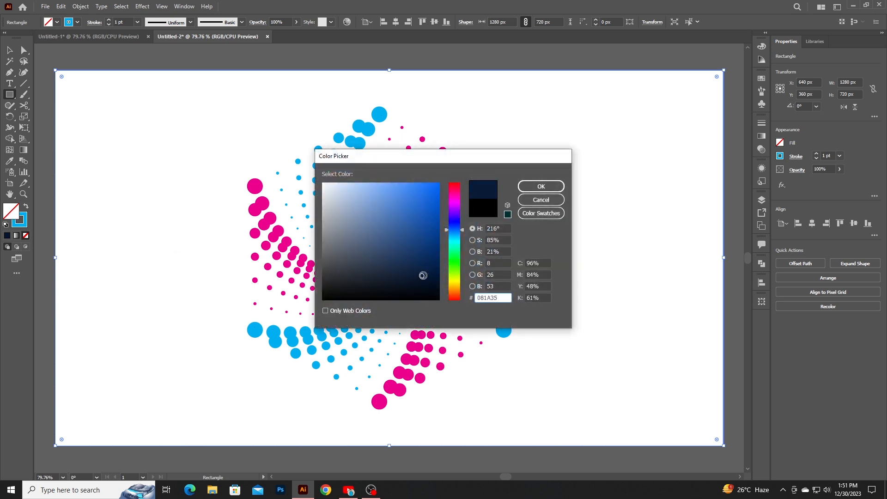
{"action": "left_click", "coordinate": [541, 186]}
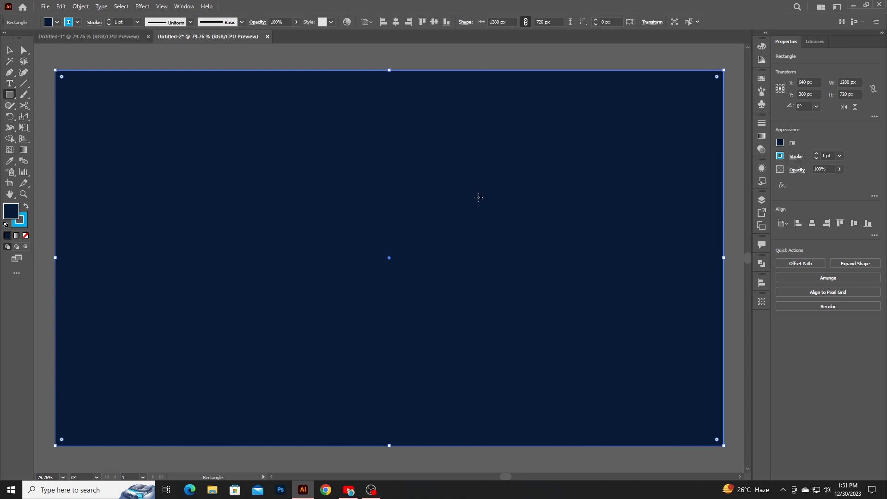
Step: Send the navy rectangle to the back, behind the dot spiral
{"action": "right_click", "coordinate": [478, 197]}
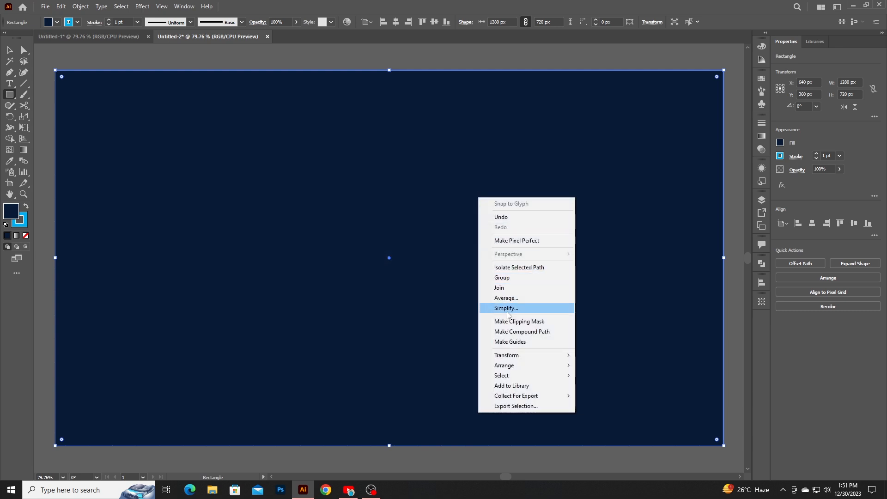
{"action": "mouse_move", "coordinate": [510, 365]}
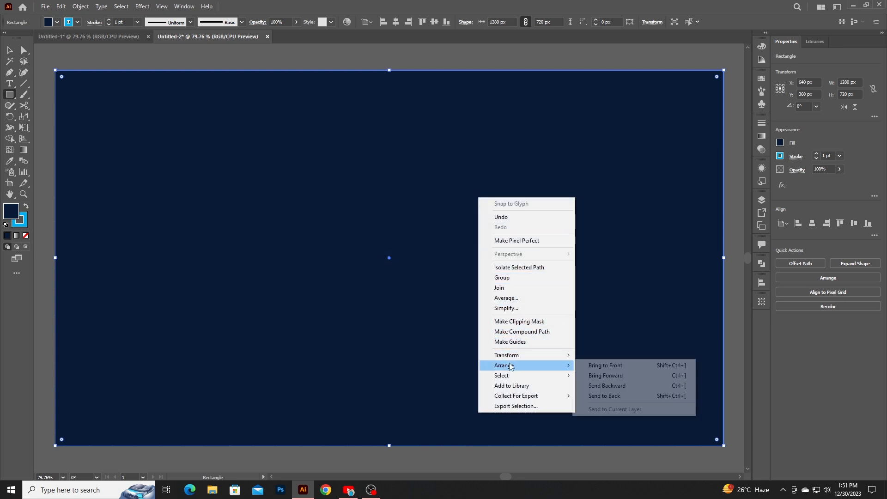
{"action": "left_click", "coordinate": [625, 396]}
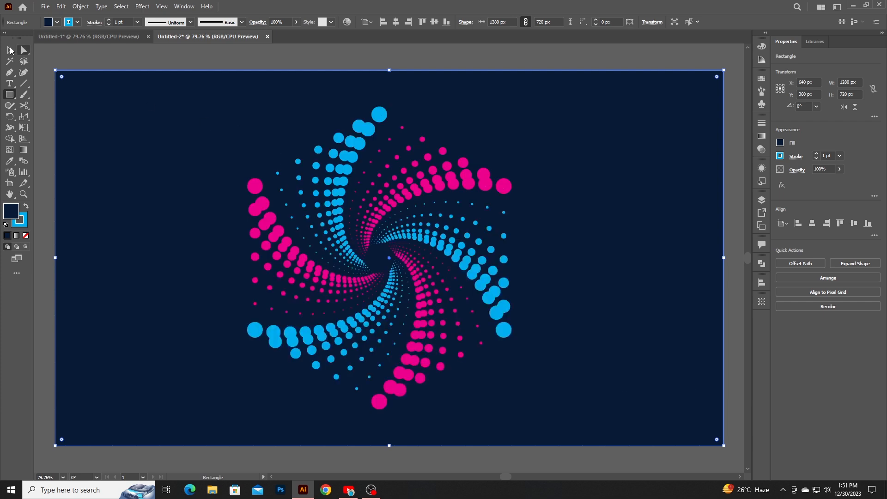